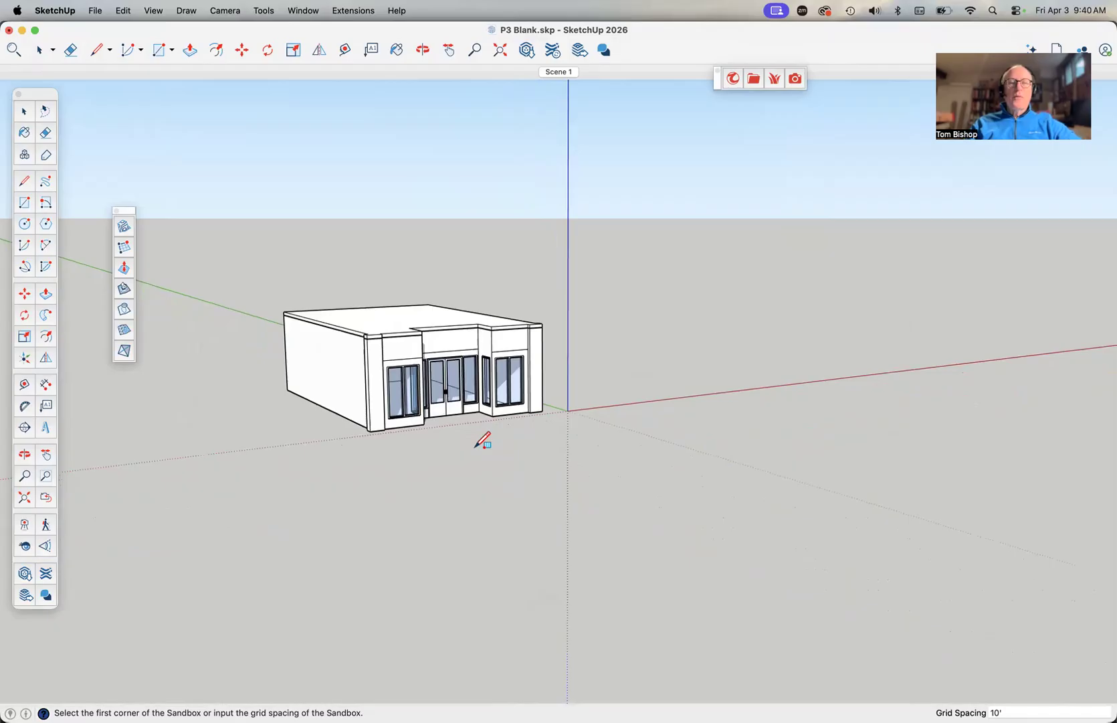
Draw a long, narrow ground rectangle about 87' by 8' in front of the building, parallel to the red axis.
{"action": "scroll", "coordinate": [483, 441], "scroll_direction": "up", "scroll_amount": 1}
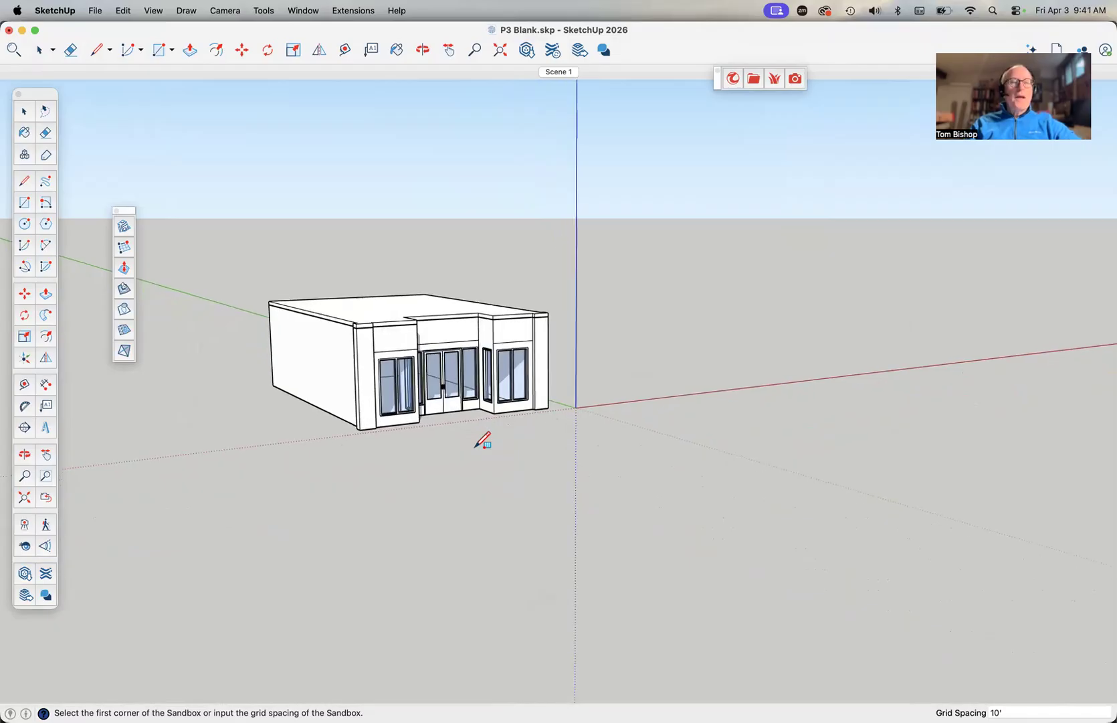
{"action": "key", "text": "r"}
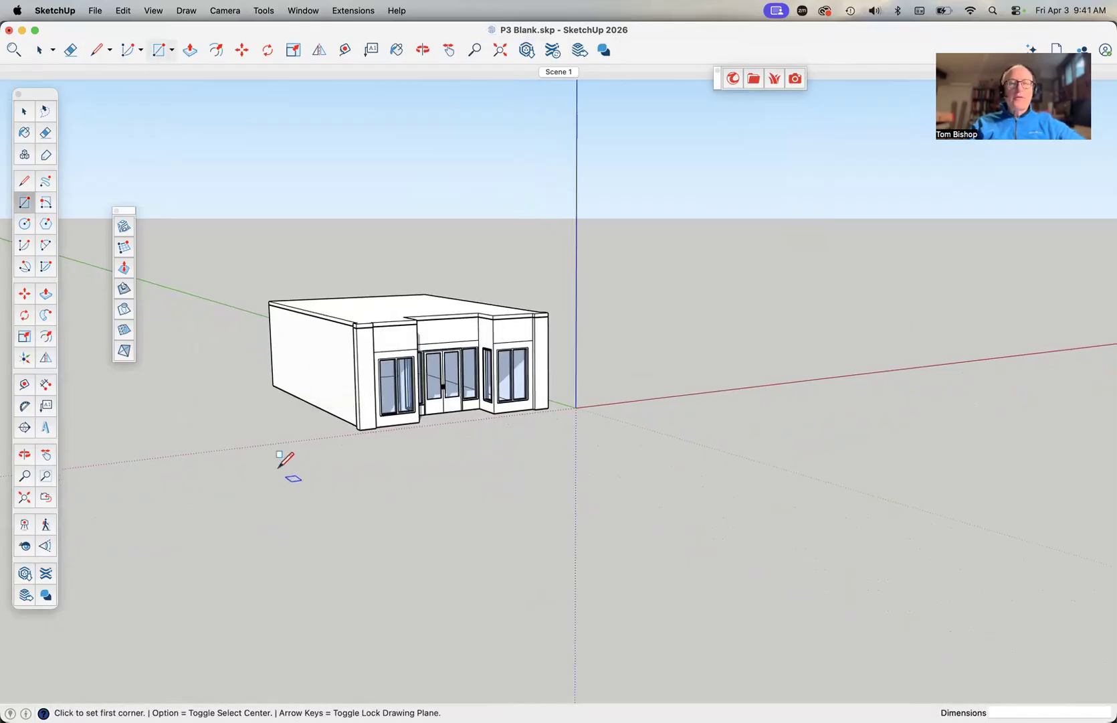
{"action": "key", "text": "o"}
{"action": "left_click_drag", "start_coordinate": [279, 459], "coordinate": [244, 599]}
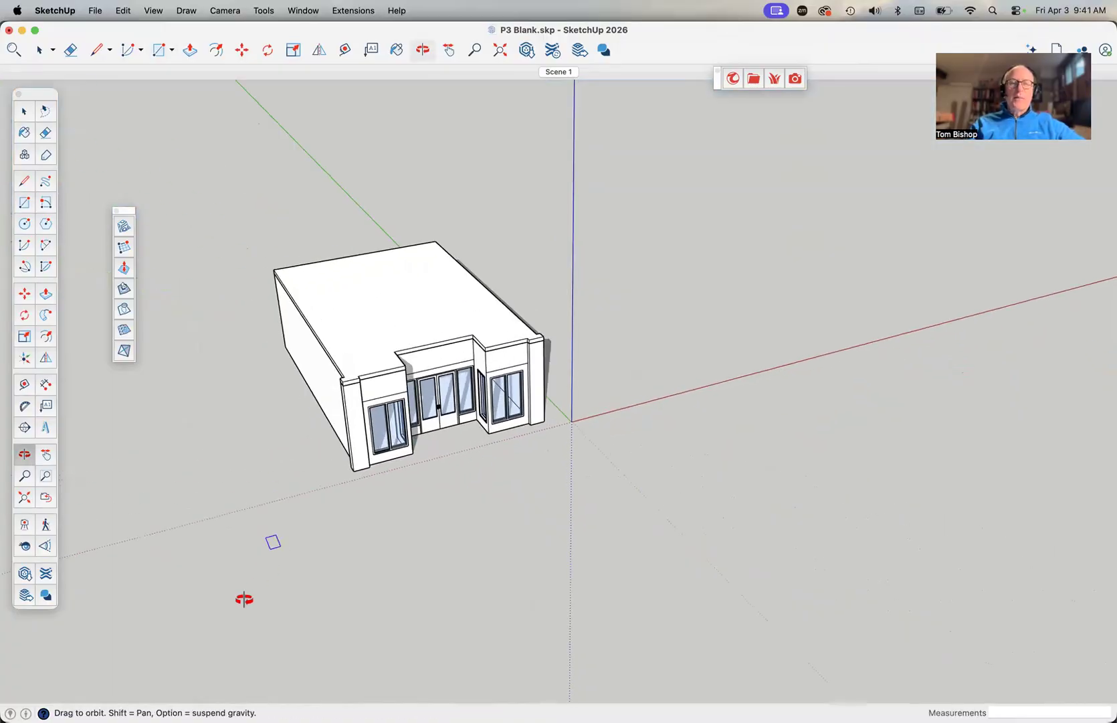
{"action": "left_click_drag", "start_coordinate": [633, 347], "coordinate": [566, 516]}
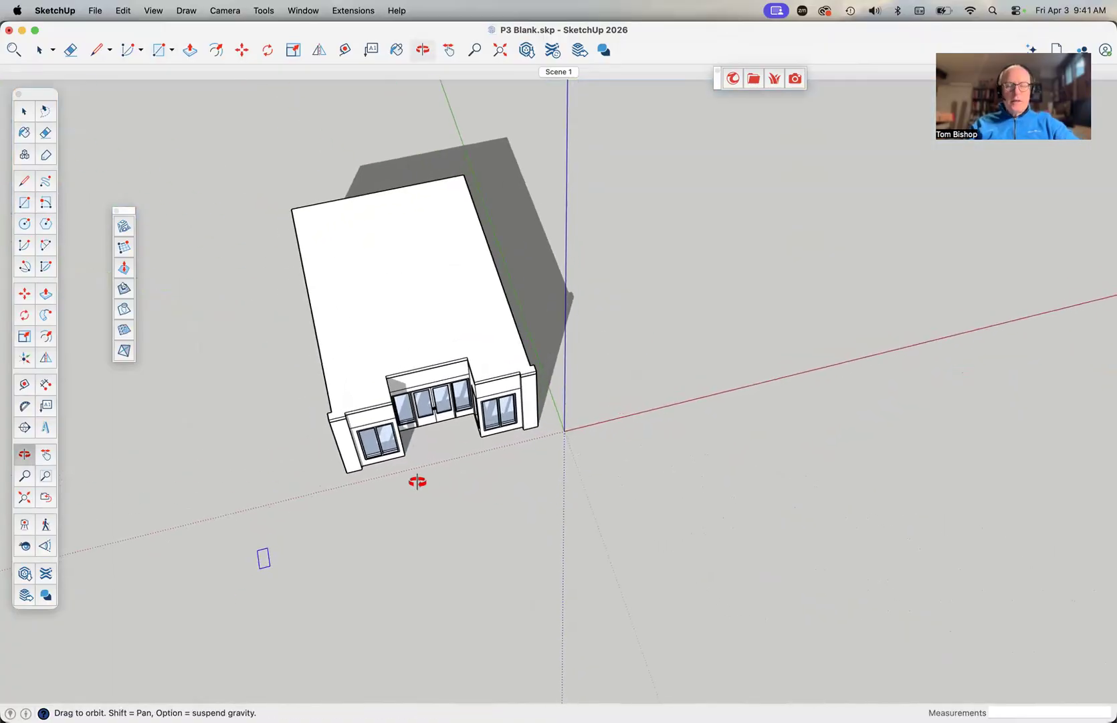
{"action": "key", "text": "space"}
{"action": "key", "text": "r"}
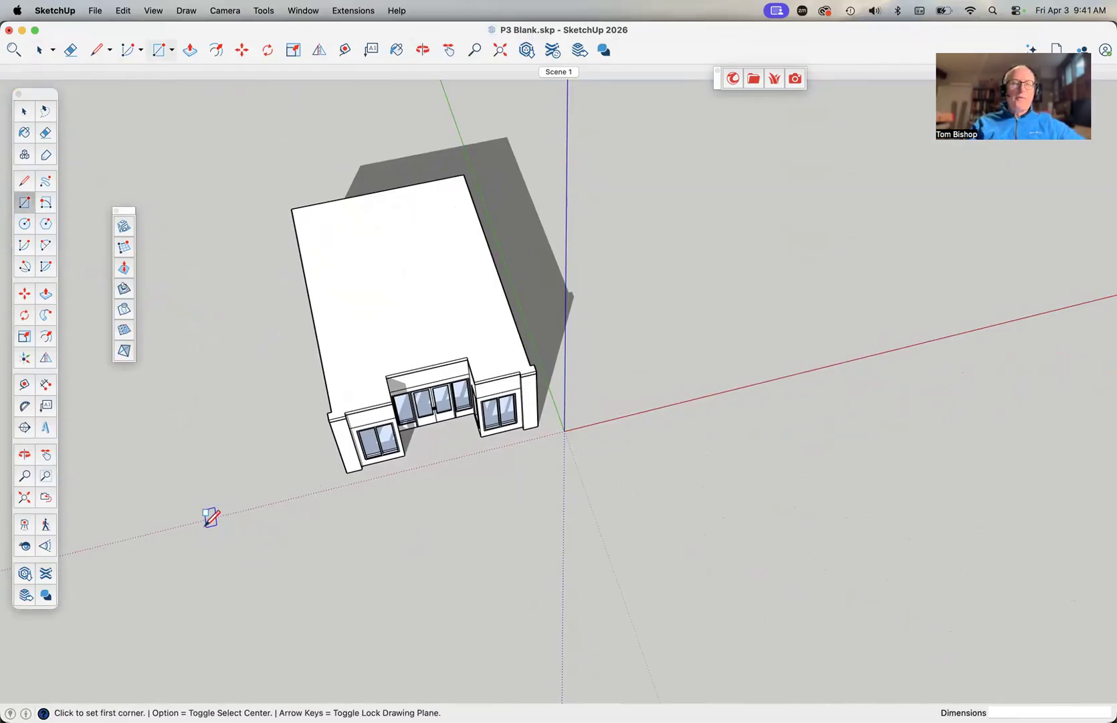
{"action": "left_click", "coordinate": [200, 526]}
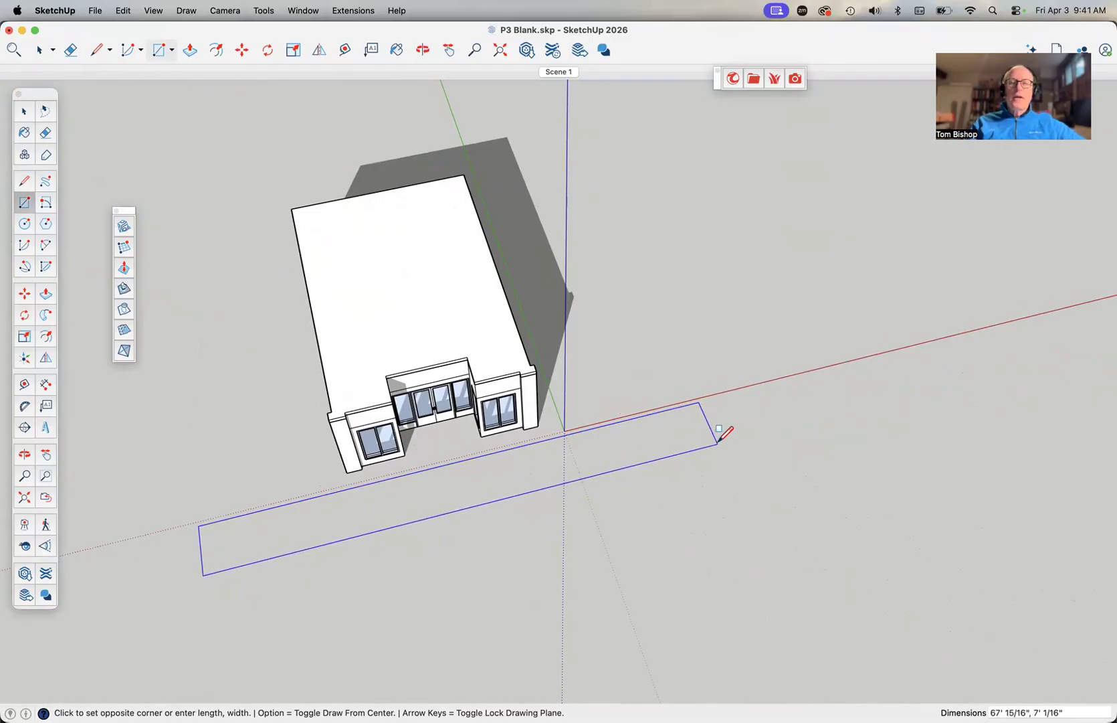
{"action": "left_click", "coordinate": [862, 416]}
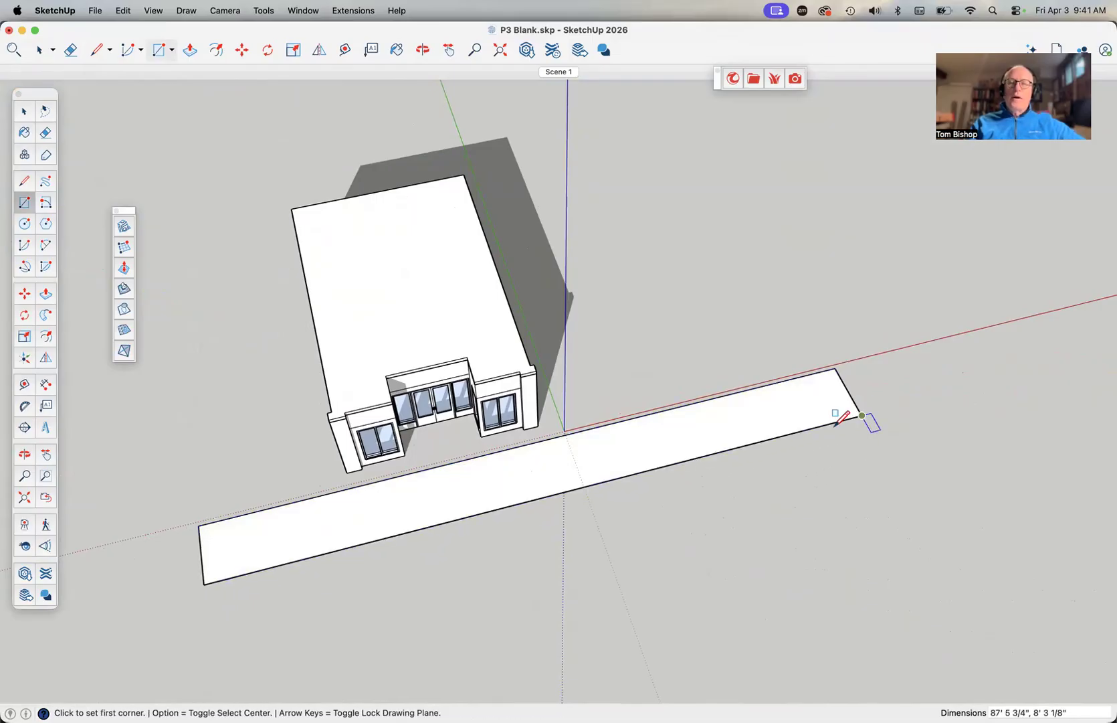
Draw a rectangle about 17' by 24' across the long strip and a larger rectangle beside the building that overlaps it.
{"action": "left_click", "coordinate": [644, 502]}
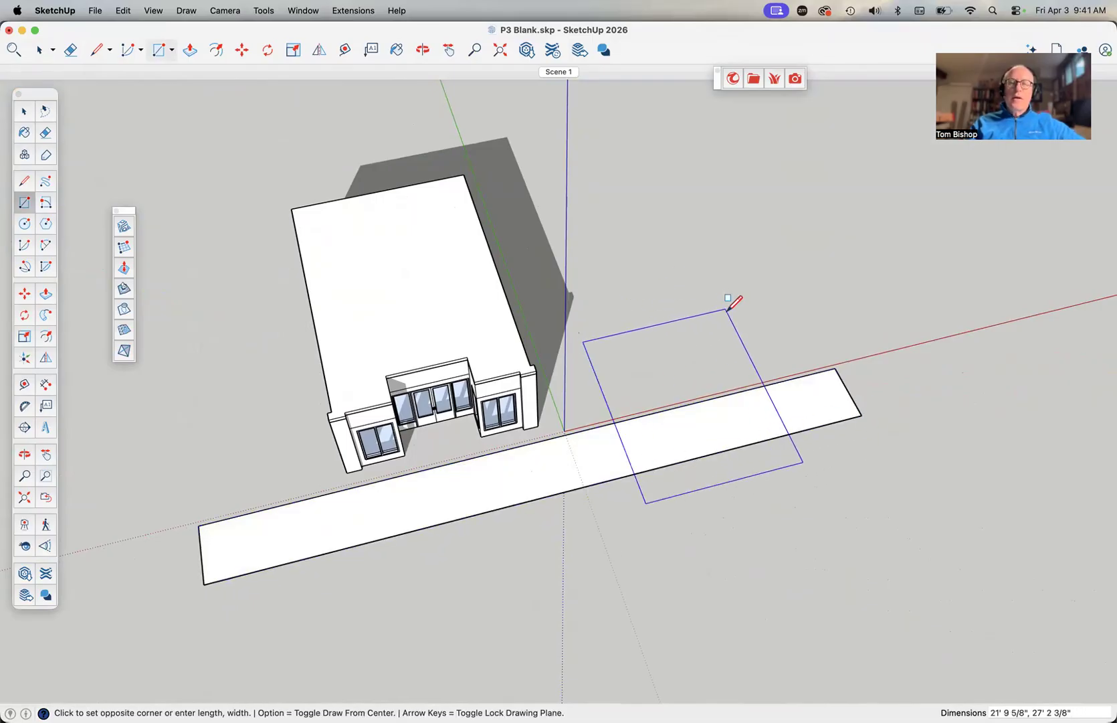
{"action": "left_click", "coordinate": [706, 333]}
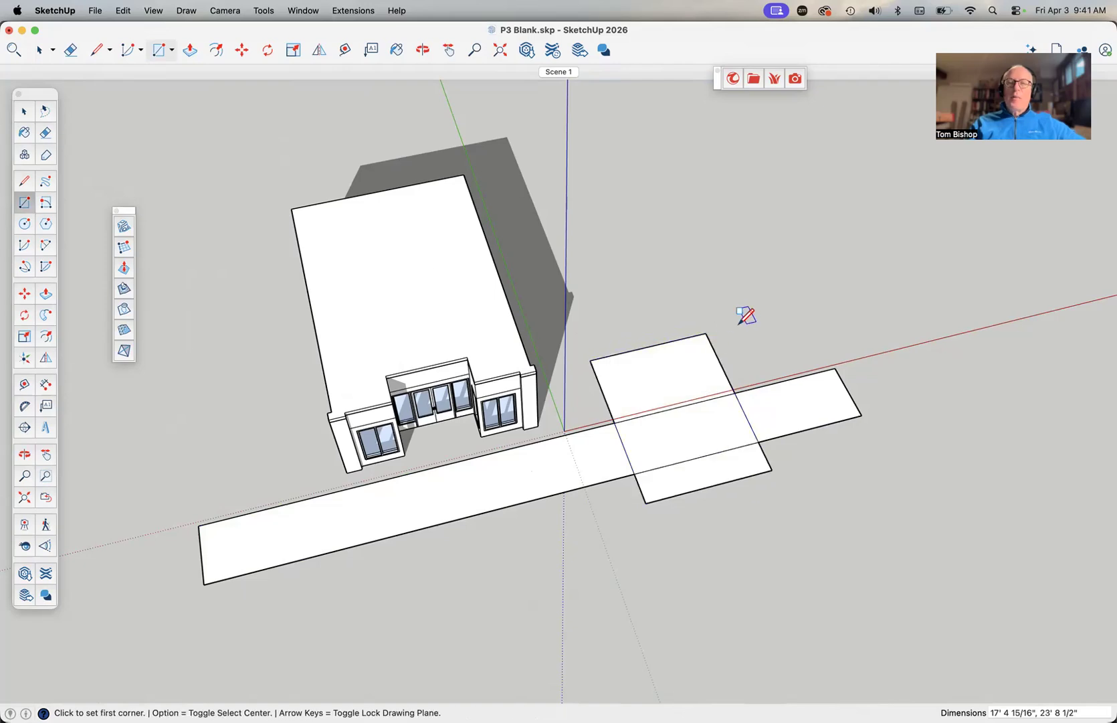
{"action": "left_click", "coordinate": [555, 397]}
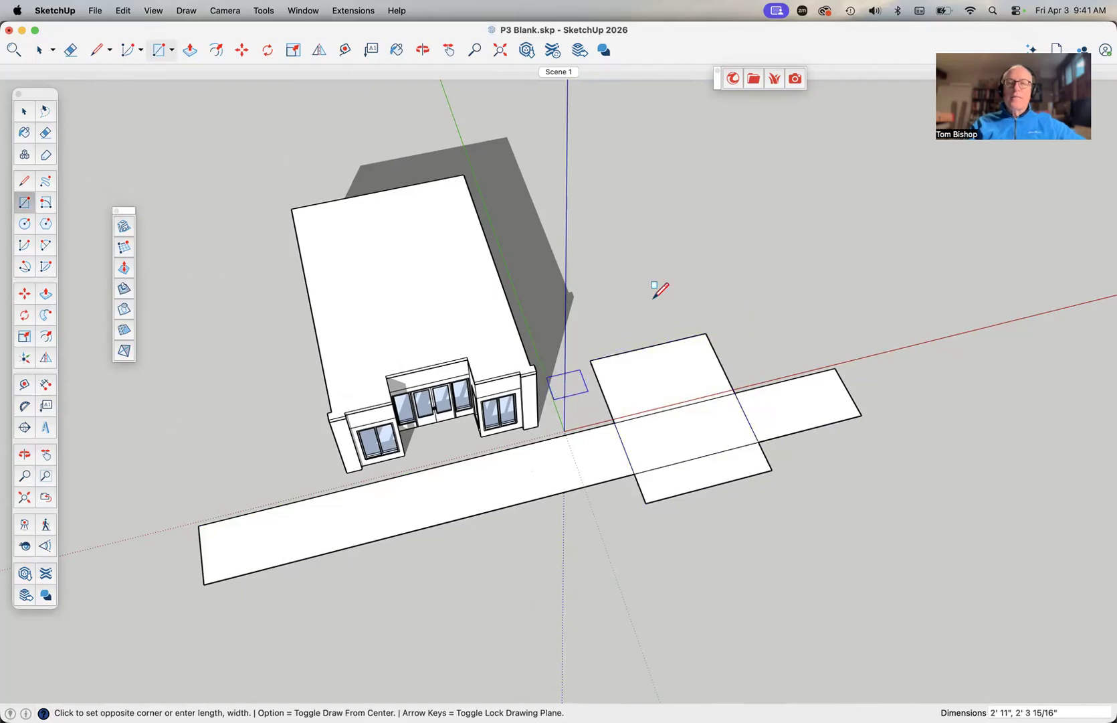
{"action": "left_click", "coordinate": [726, 164]}
{"action": "key", "text": "space"}
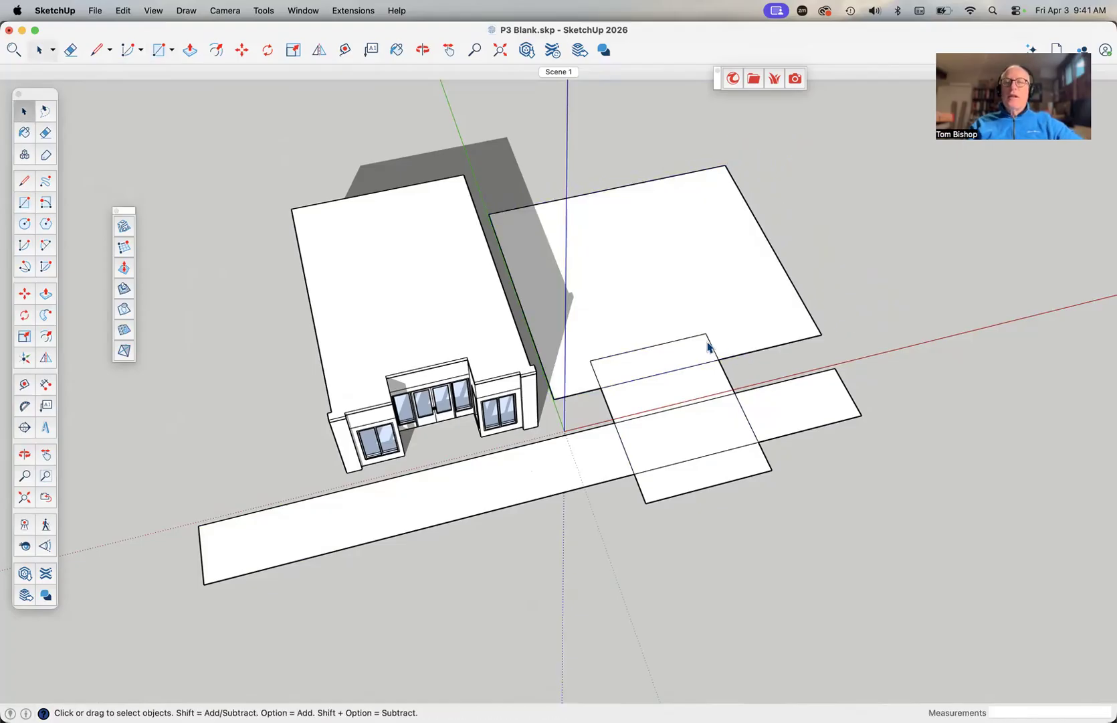
Delete the interior edges where the three rectangles overlap to merge them into one continuous face.
{"action": "left_click", "coordinate": [678, 344]}
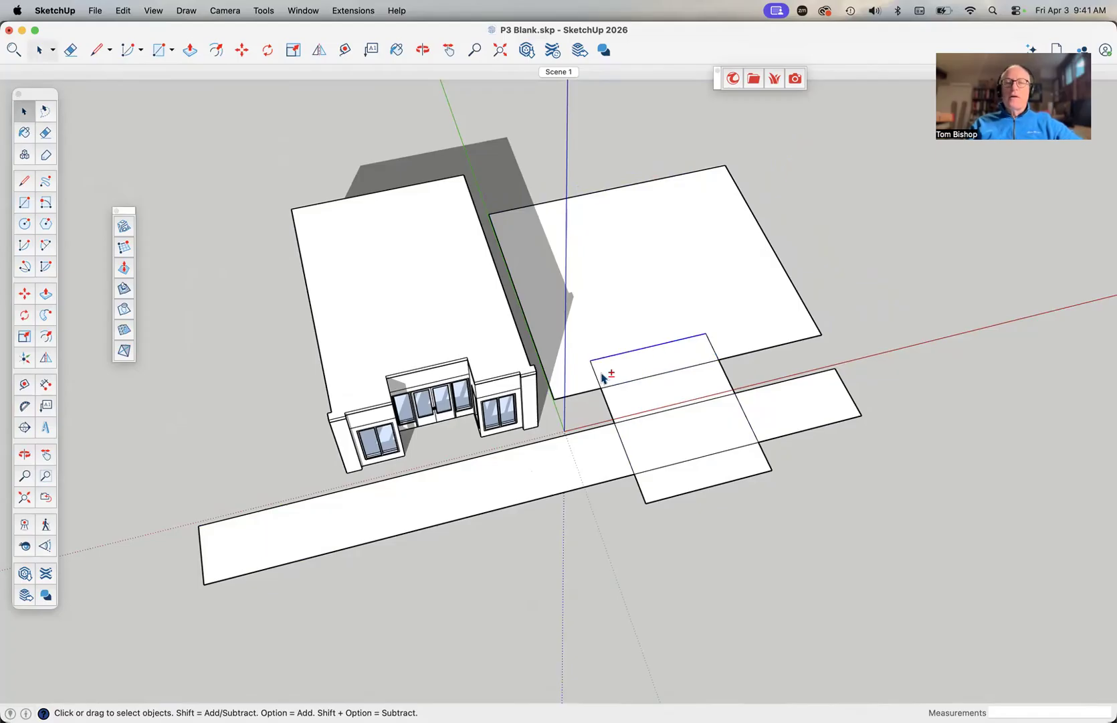
{"action": "left_click", "coordinate": [596, 379], "text": "shift"}
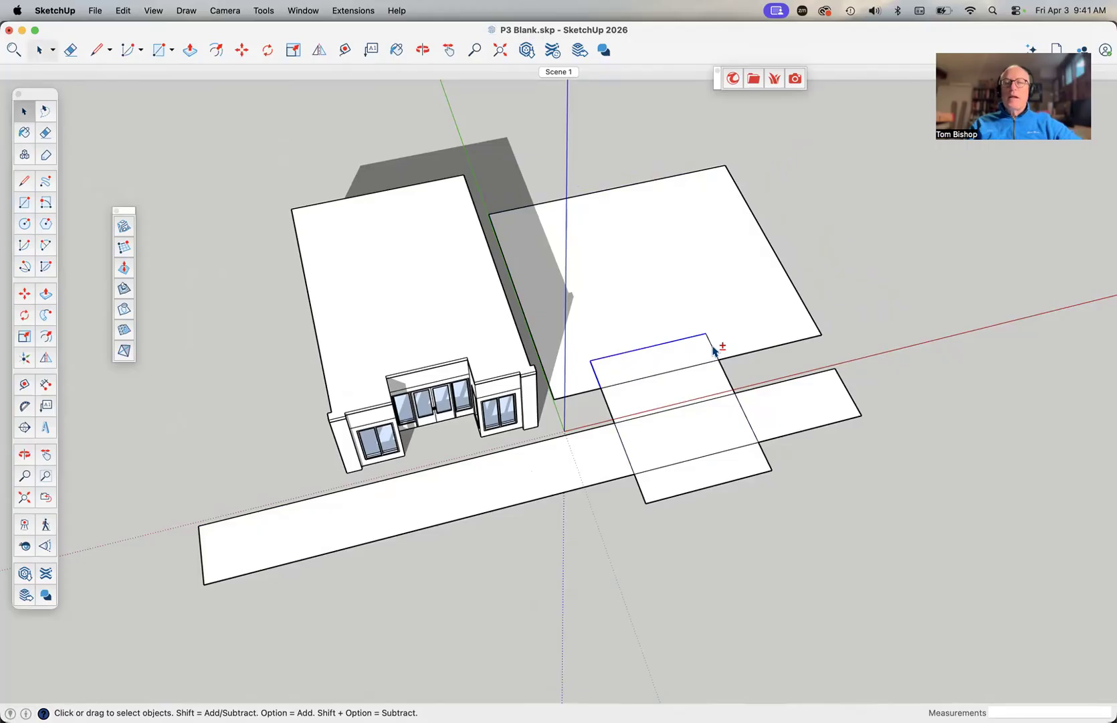
{"action": "left_click", "coordinate": [712, 348], "text": "shift"}
{"action": "left_click", "coordinate": [635, 380], "text": "shift"}
{"action": "left_click", "coordinate": [623, 445], "text": "shift"}
{"action": "left_click", "coordinate": [653, 412], "text": "shift"}
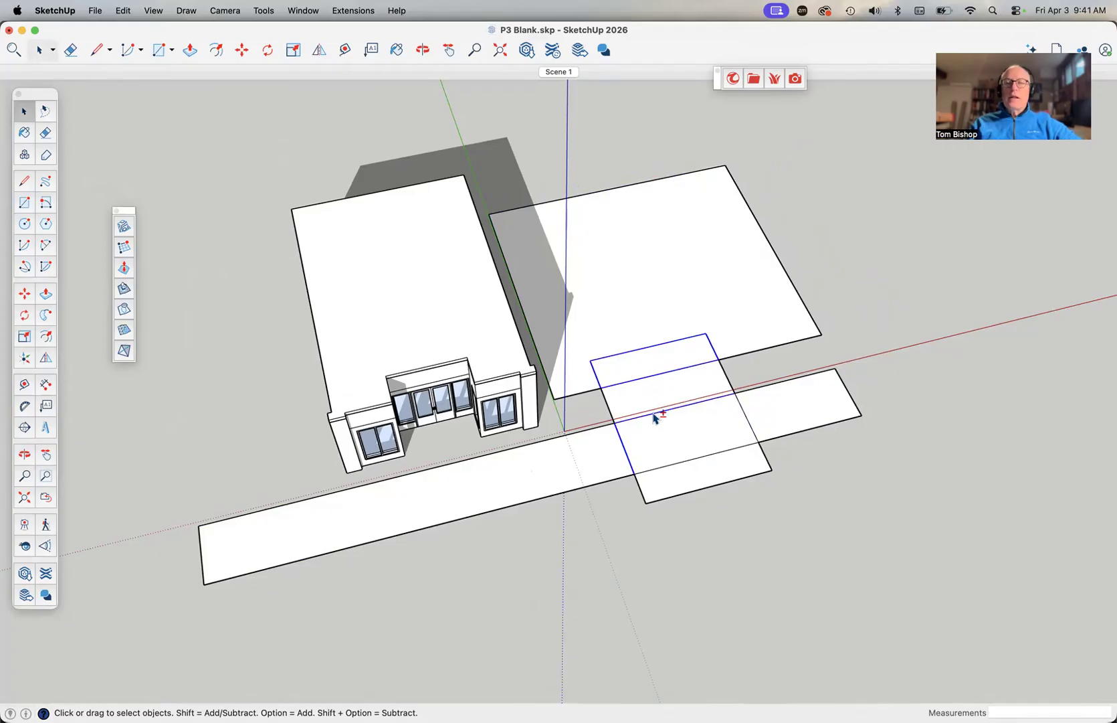
{"action": "left_click", "coordinate": [751, 424], "text": "shift"}
{"action": "left_click", "coordinate": [717, 454], "text": "shift"}
{"action": "key", "text": "Delete"}
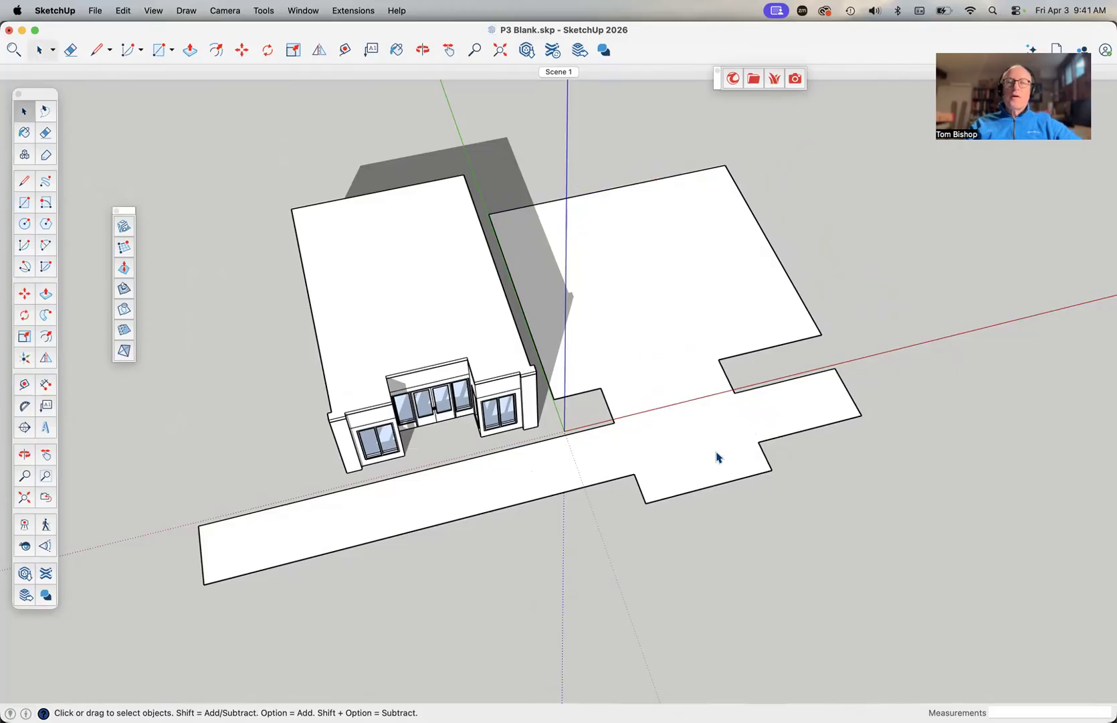
Move the merged face and its boundary edges straight up about 30' along the blue axis.
{"action": "double_click", "coordinate": [714, 445]}
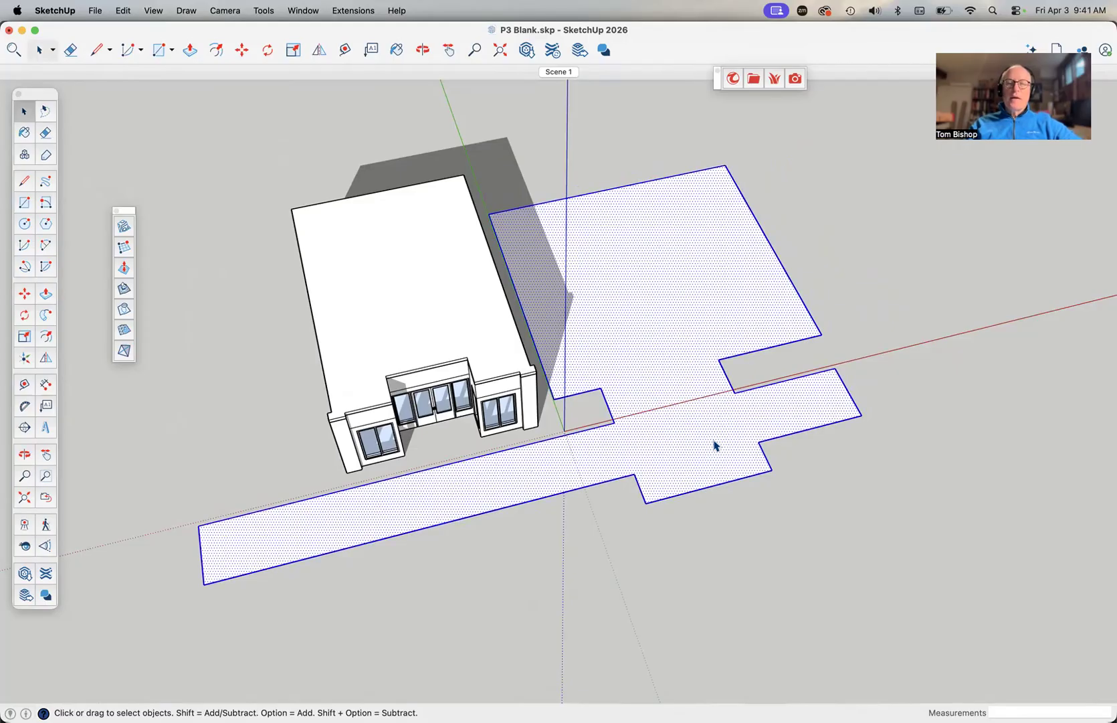
{"action": "scroll", "coordinate": [714, 444], "scroll_direction": "down", "scroll_amount": 4}
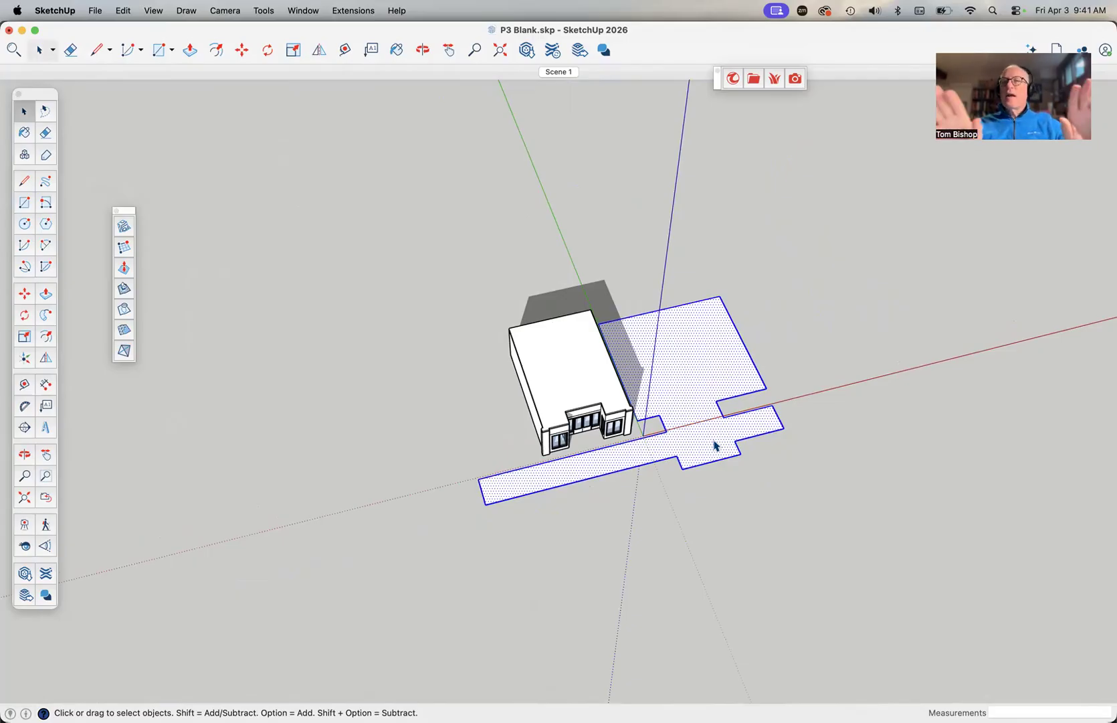
{"action": "scroll", "coordinate": [714, 445], "scroll_direction": "up", "scroll_amount": 3}
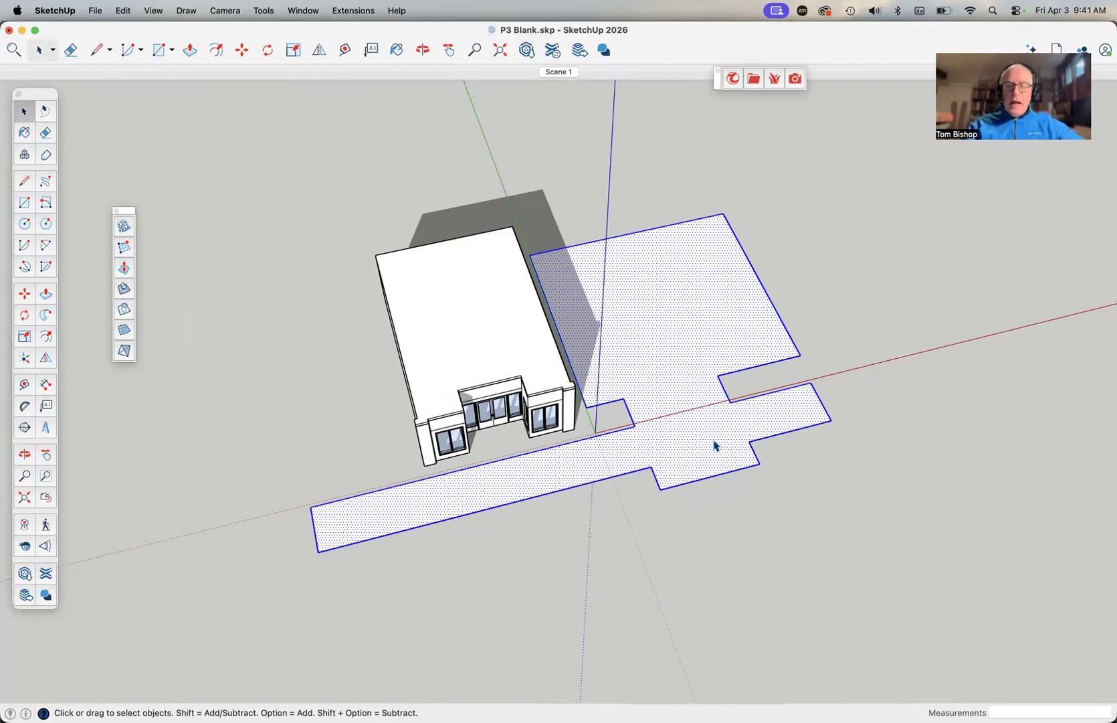
{"action": "key", "text": "m"}
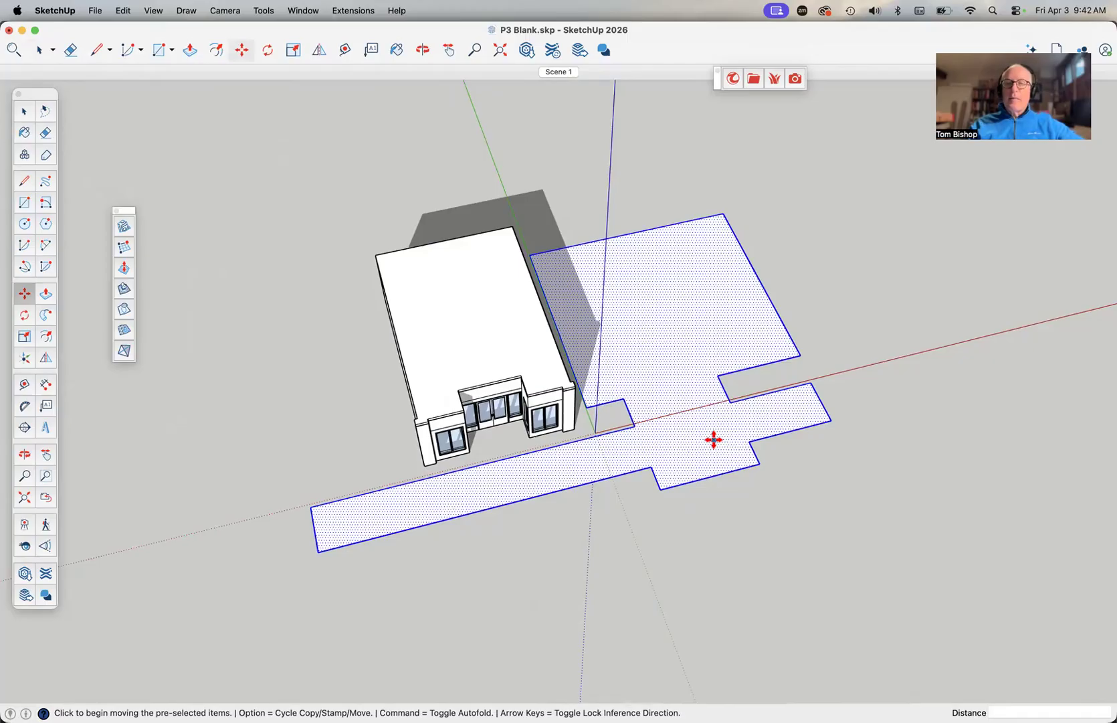
{"action": "left_click", "coordinate": [714, 440]}
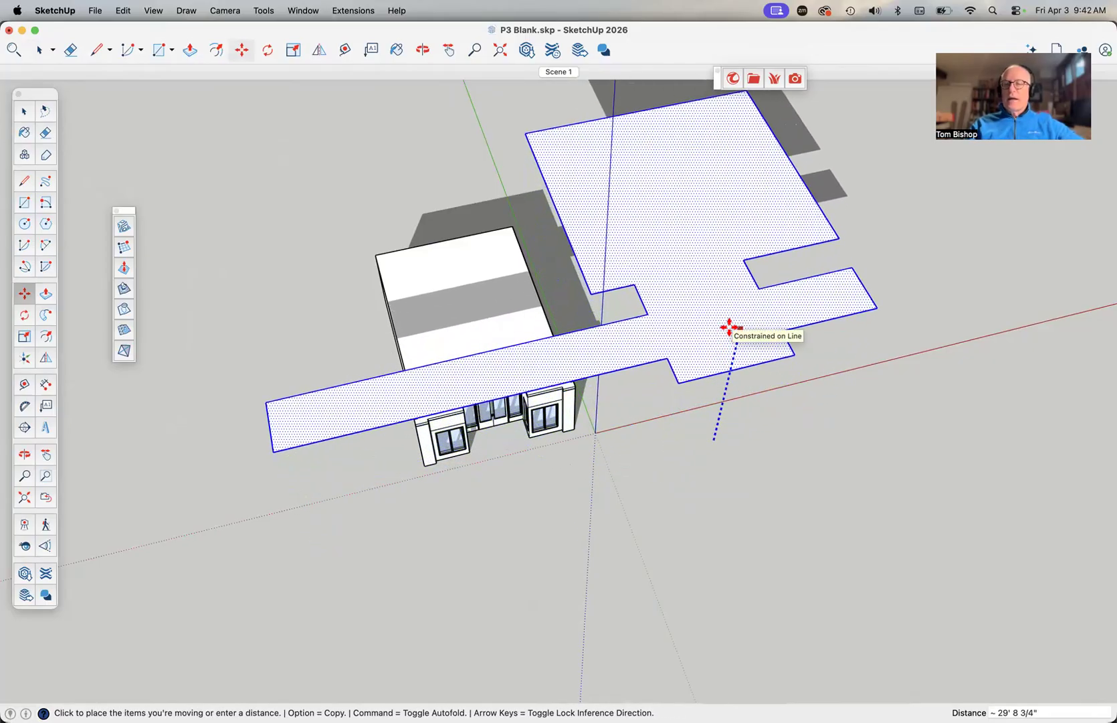
{"action": "left_click", "coordinate": [730, 328]}
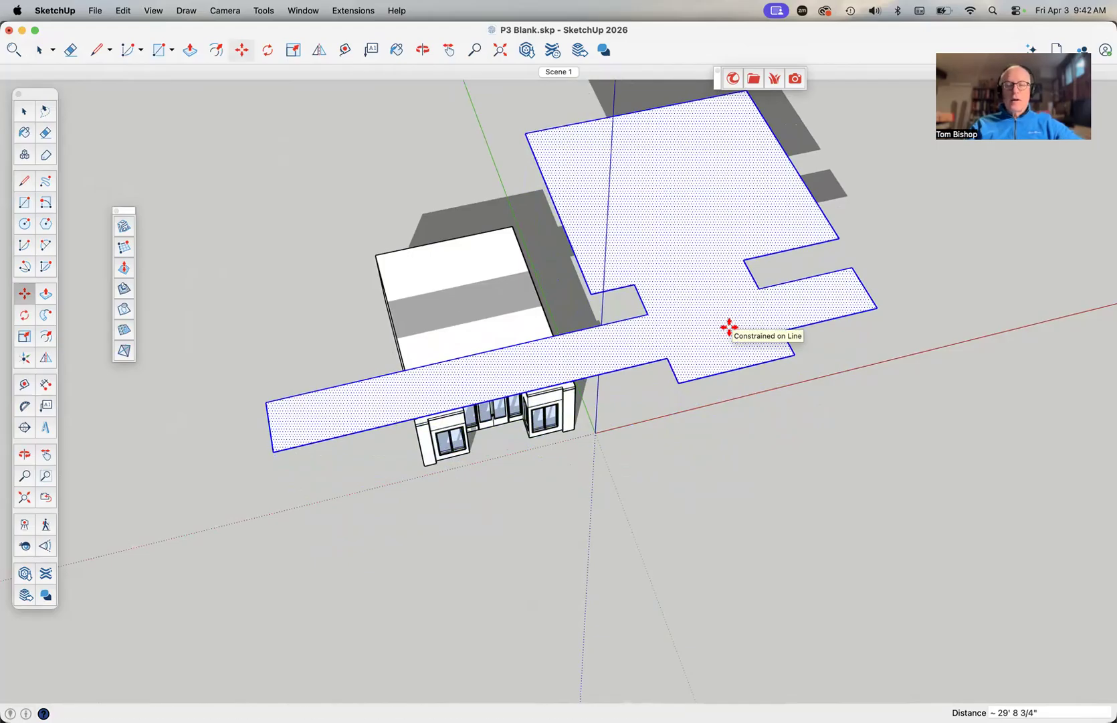
{"action": "key", "text": "space"}
{"action": "left_click", "coordinate": [816, 469]}
Check whether the Sandbox tool palette is enabled.
{"action": "scroll", "coordinate": [817, 471], "scroll_direction": "down", "scroll_amount": 5}
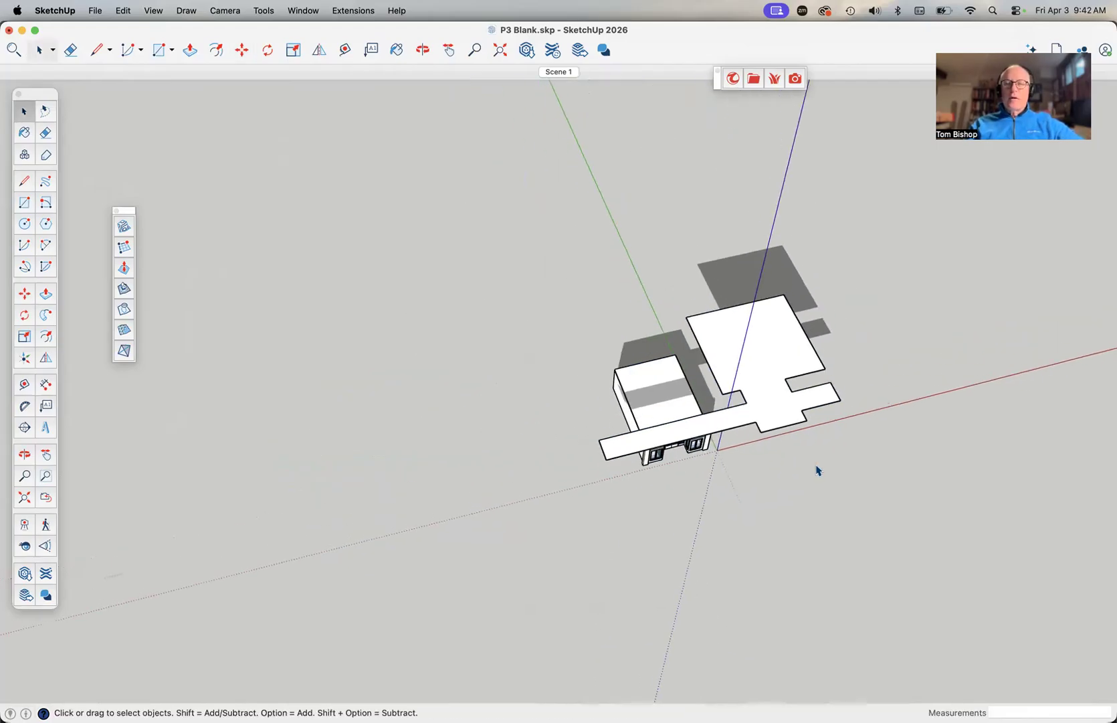
{"action": "scroll", "coordinate": [817, 470], "scroll_direction": "down", "scroll_amount": 1}
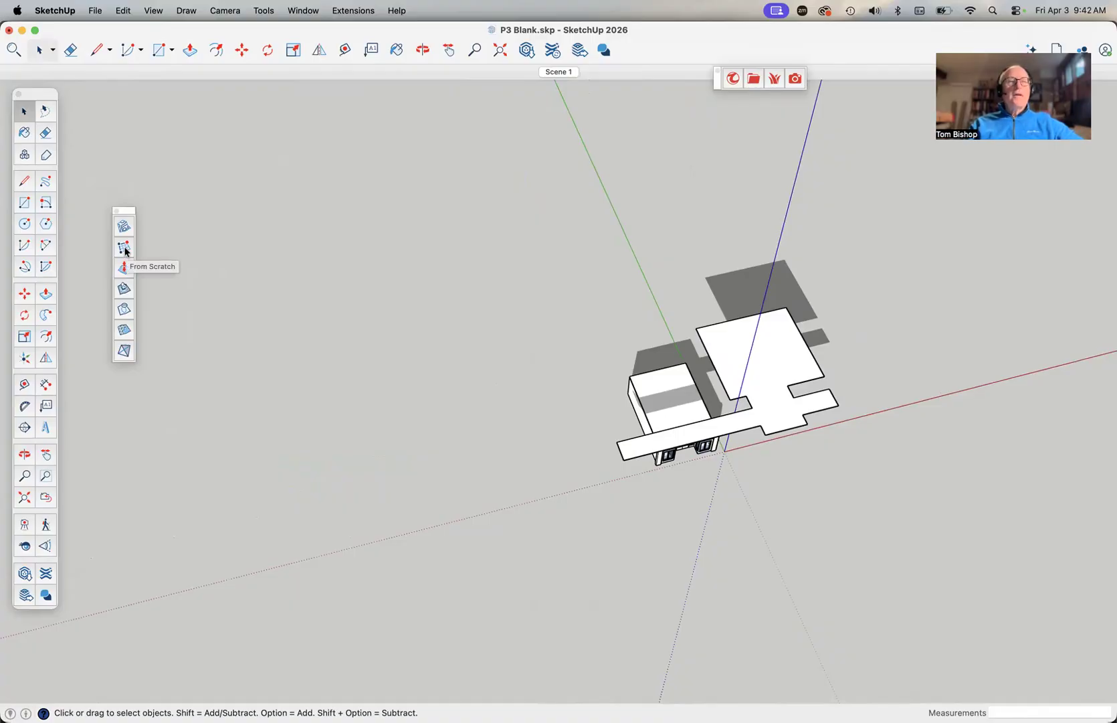
{"action": "left_click", "coordinate": [155, 10]}
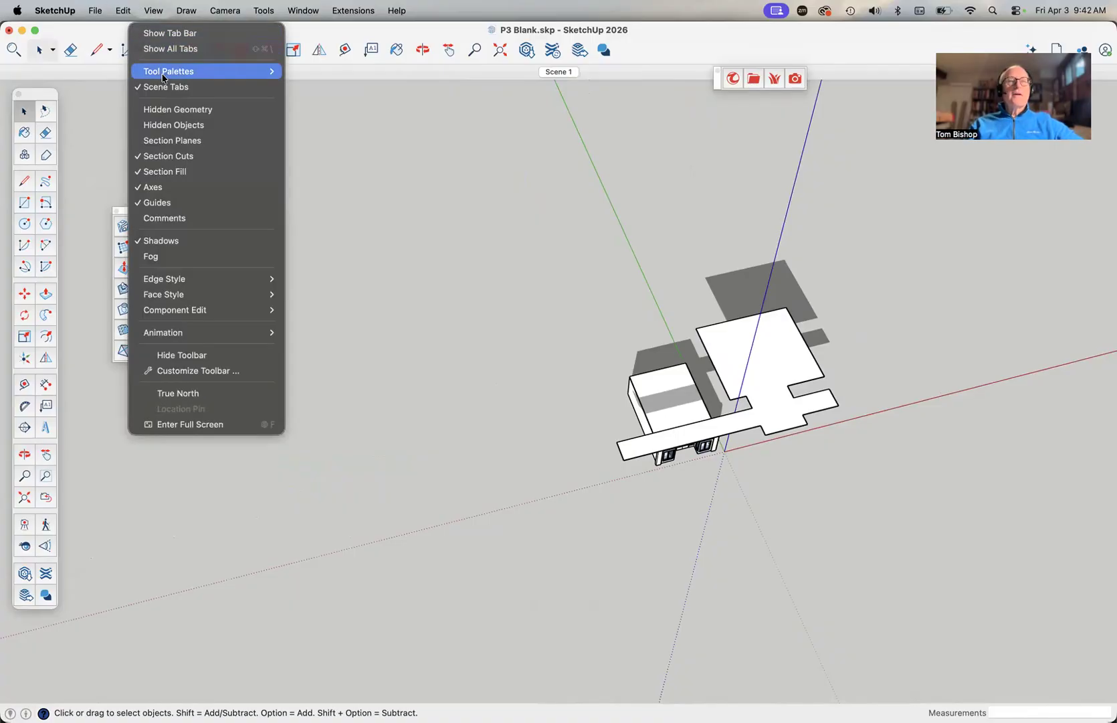
{"action": "mouse_move", "coordinate": [162, 75]}
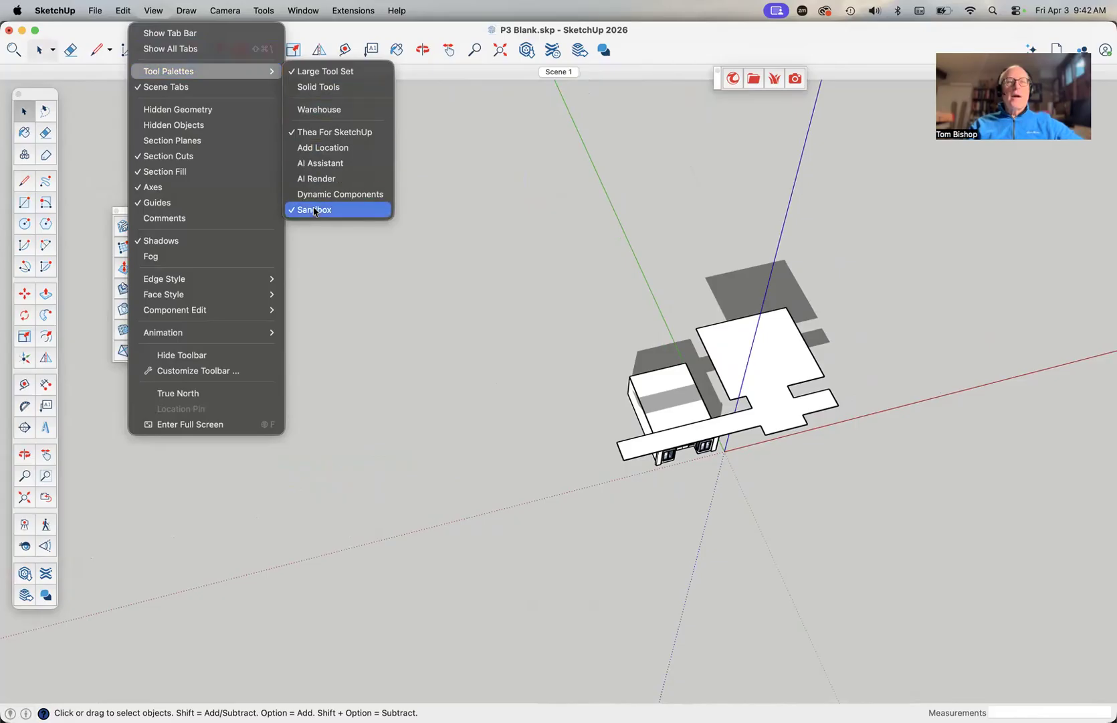
{"action": "left_click", "coordinate": [332, 265]}
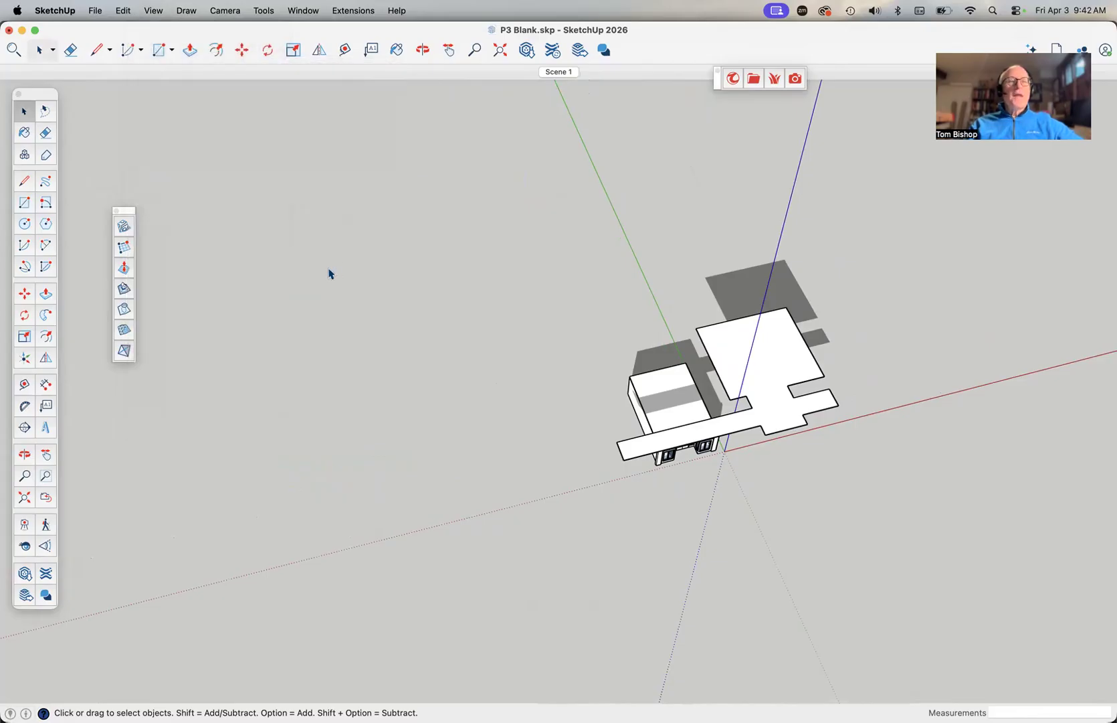
Create a From Scratch sandbox grid with 10' spacing on the ground, extending well beyond the building and the raised face on all sides.
{"action": "left_click", "coordinate": [124, 248]}
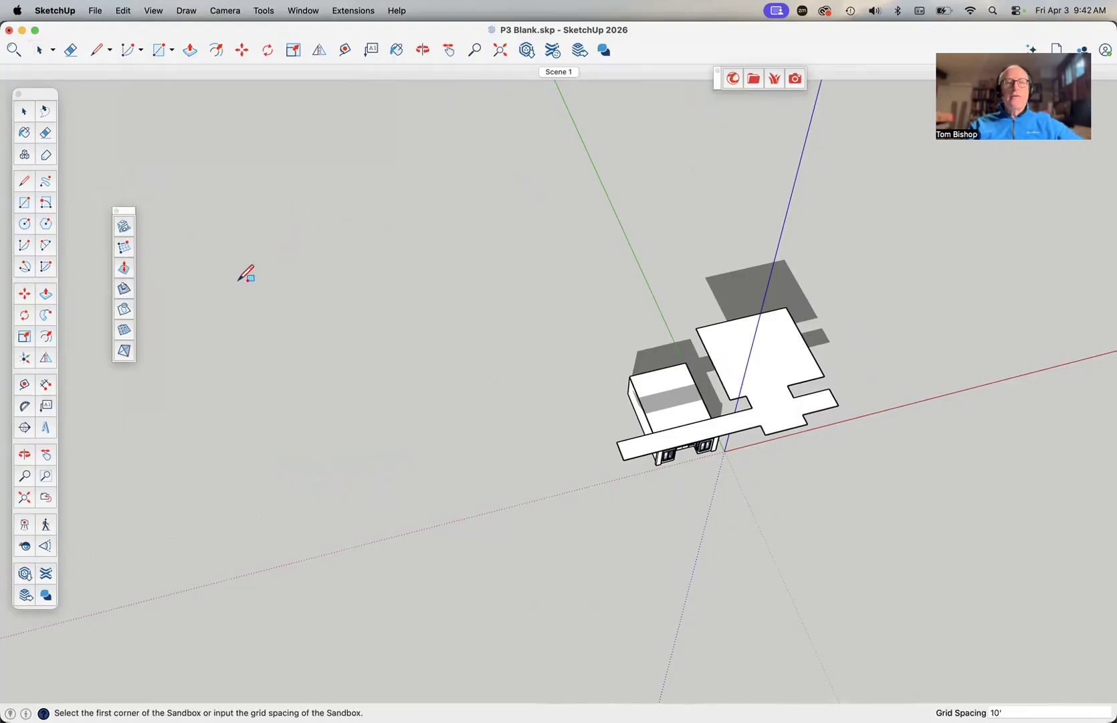
{"action": "left_click", "coordinate": [188, 279]}
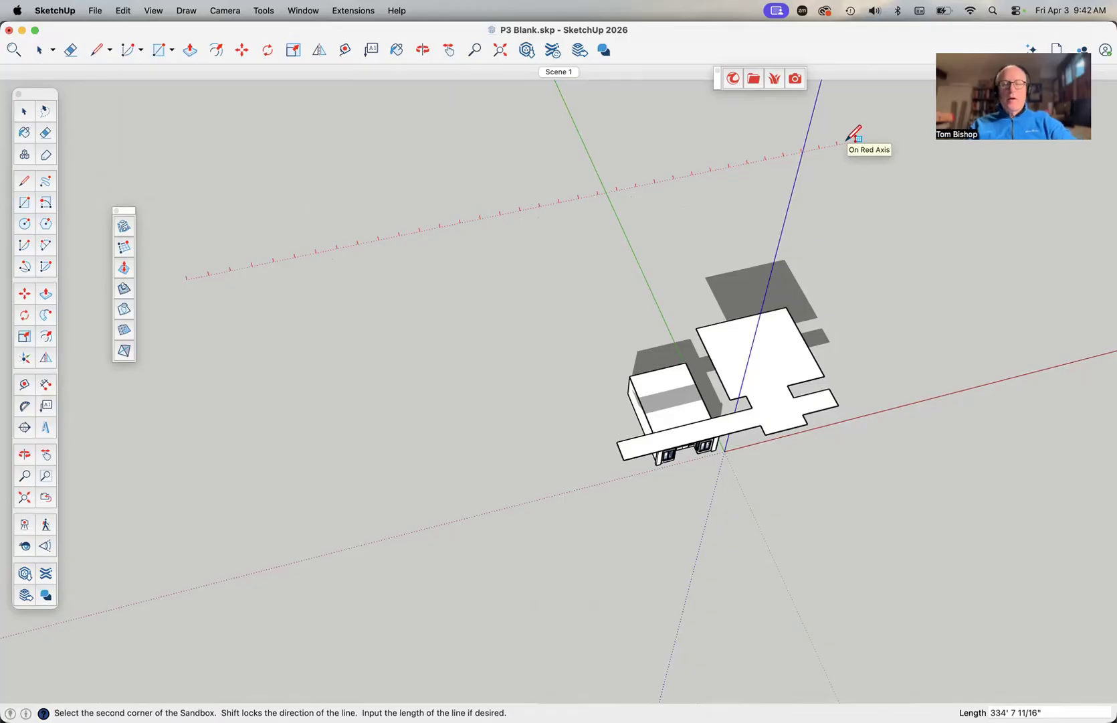
{"action": "key", "text": "Escape"}
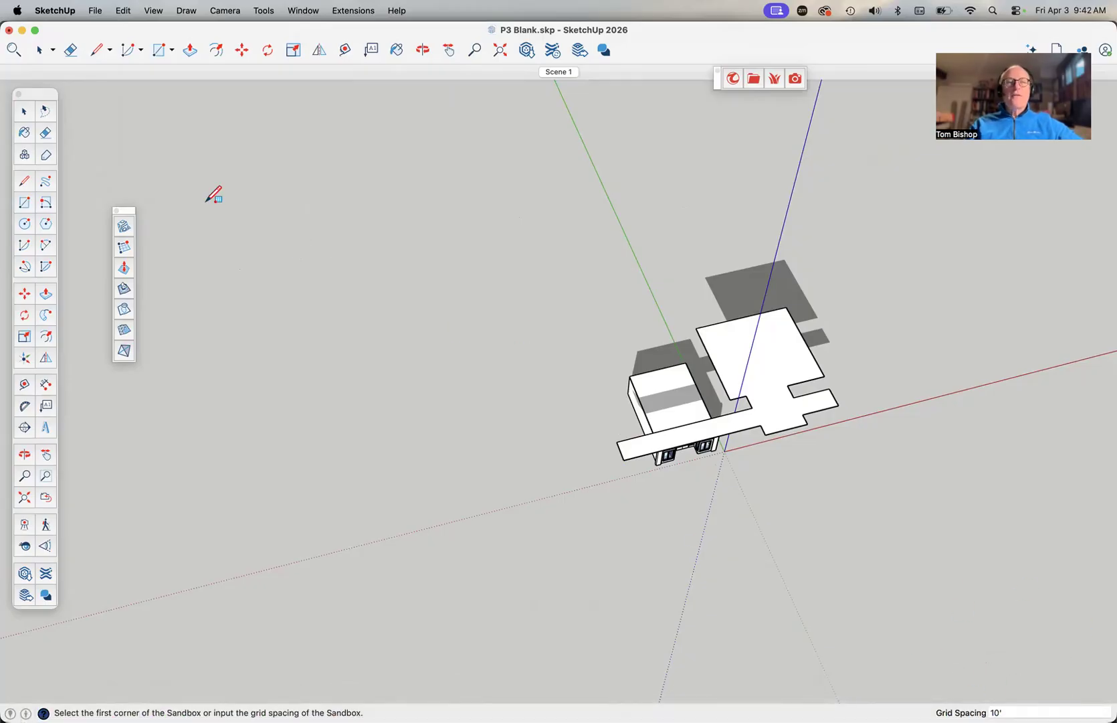
{"action": "left_click", "coordinate": [175, 239]}
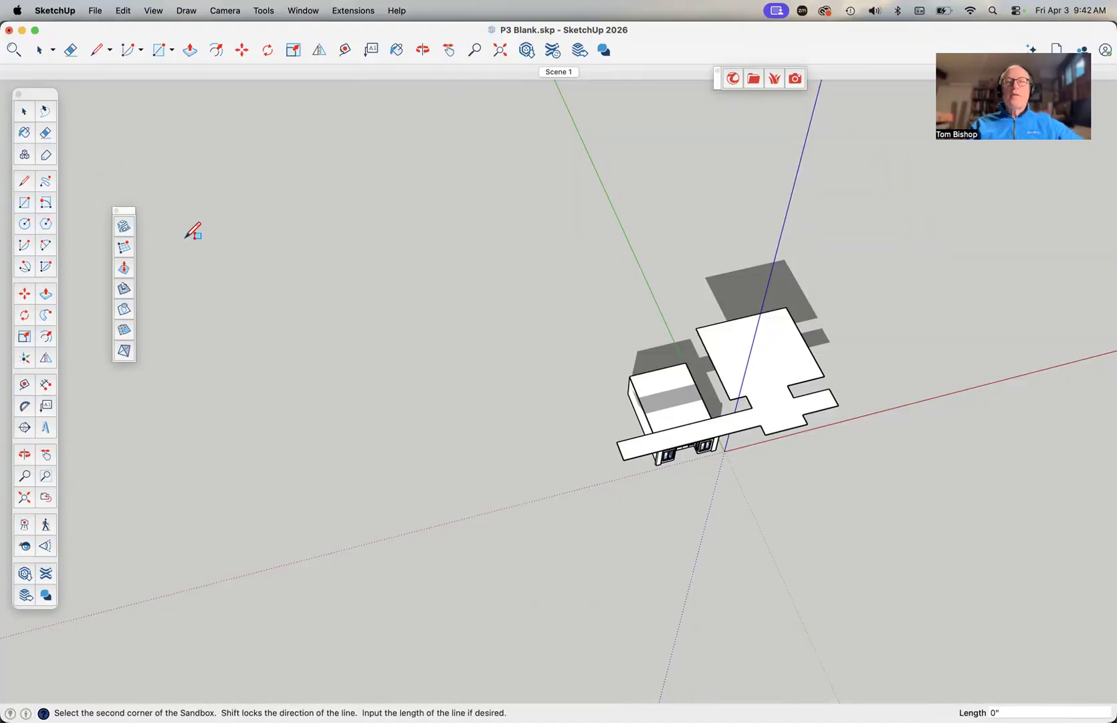
{"action": "left_click", "coordinate": [915, 95]}
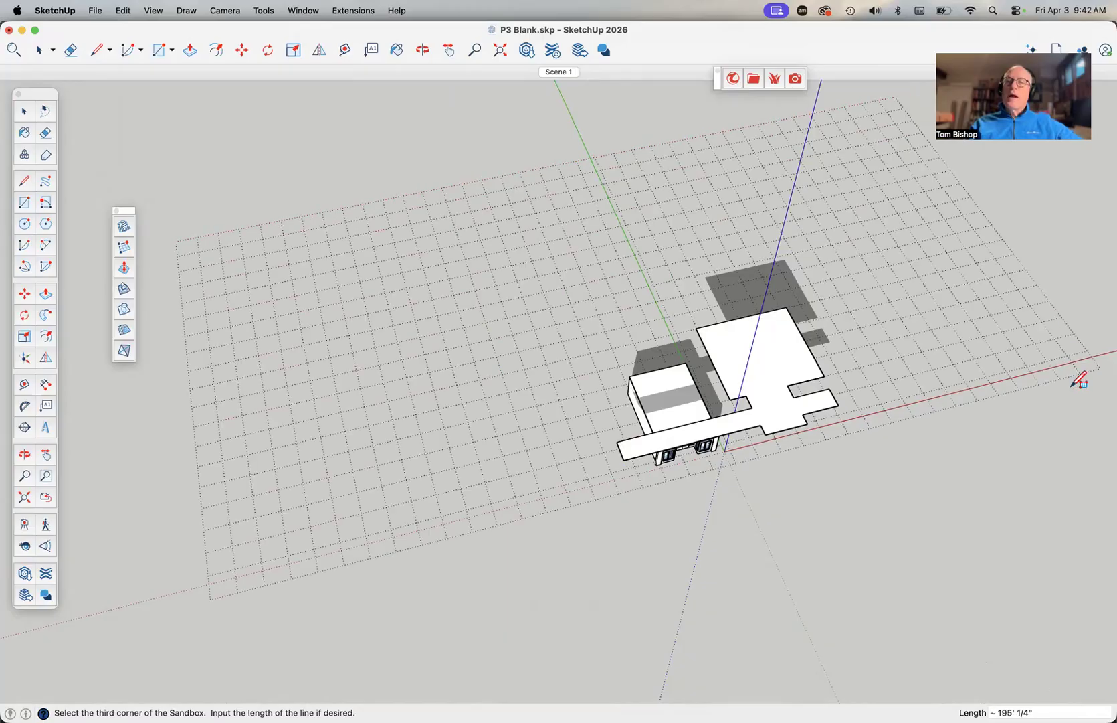
{"action": "left_click", "coordinate": [1102, 678]}
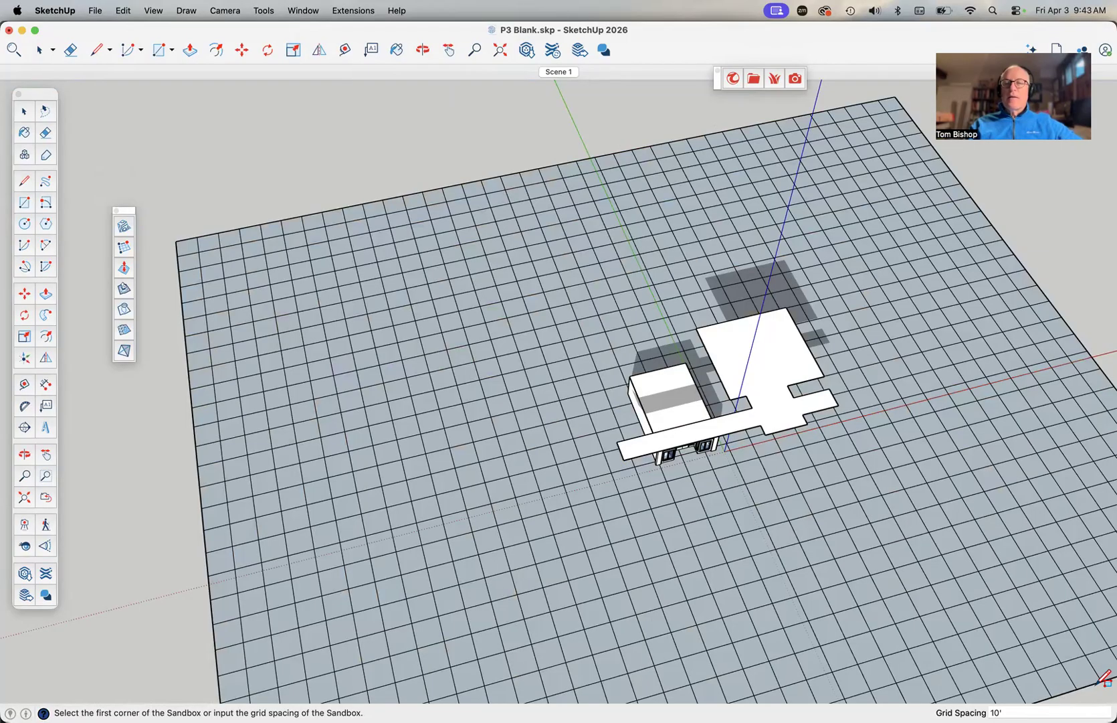
{"action": "scroll", "coordinate": [932, 593], "scroll_direction": "up", "scroll_amount": 3}
{"action": "scroll", "coordinate": [932, 592], "scroll_direction": "down", "scroll_amount": 4}
{"action": "scroll", "coordinate": [934, 593], "scroll_direction": "up", "scroll_amount": 1}
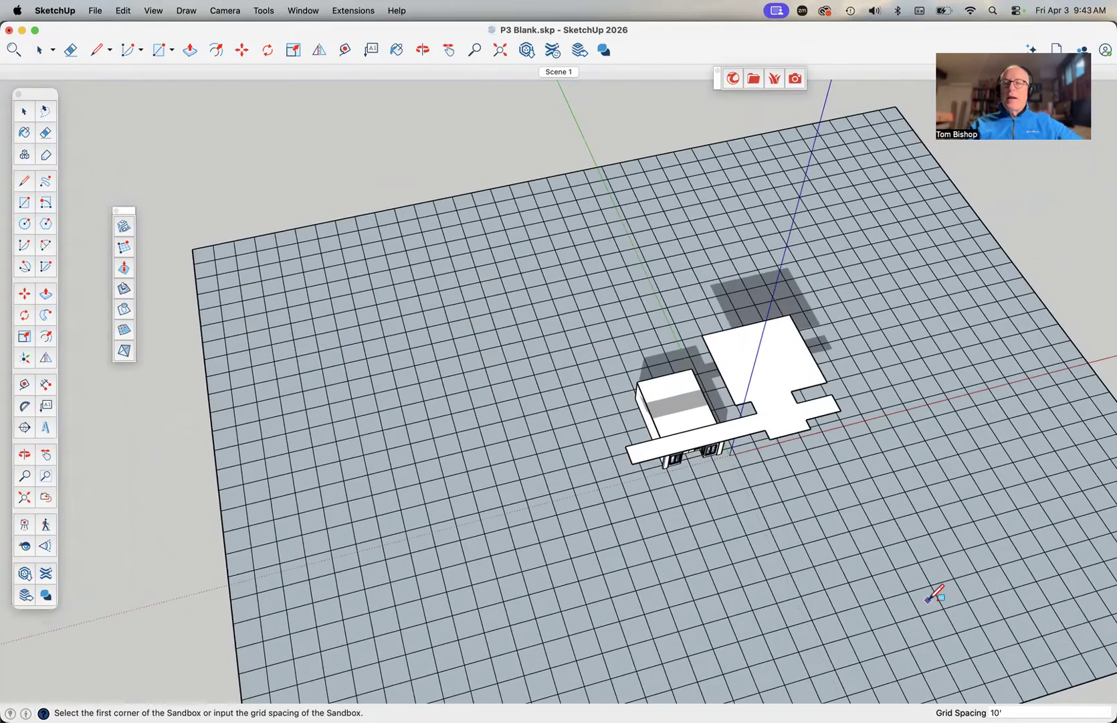
{"action": "scroll", "coordinate": [935, 595], "scroll_direction": "down", "scroll_amount": 1}
{"action": "scroll", "coordinate": [933, 592], "scroll_direction": "up", "scroll_amount": 3}
{"action": "scroll", "coordinate": [932, 591], "scroll_direction": "down", "scroll_amount": 2}
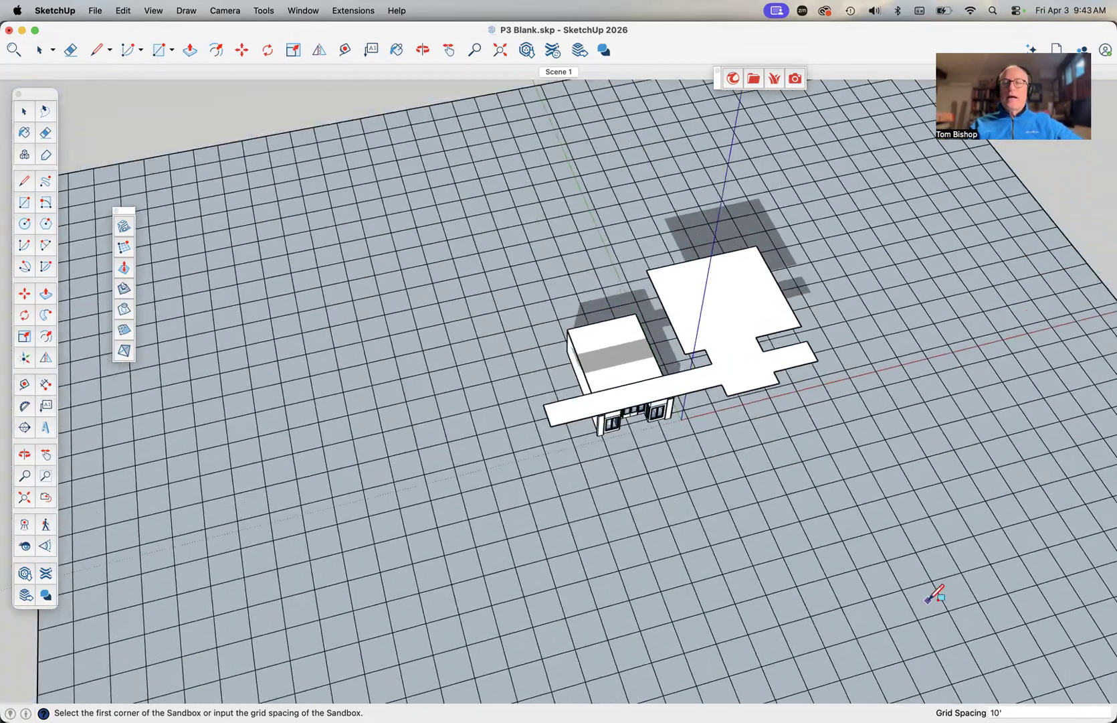
Open the terrain grid group for editing and set the Smoove radius to 100'.
{"action": "left_click", "coordinate": [125, 270]}
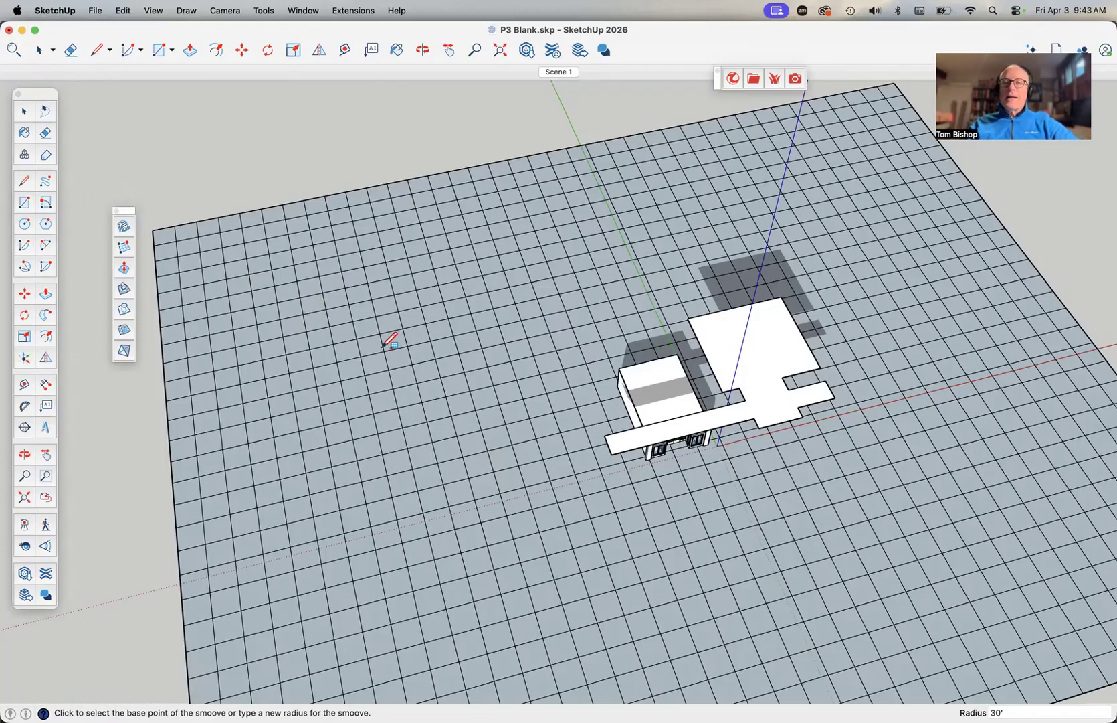
{"action": "key", "text": "space"}
{"action": "left_click", "coordinate": [382, 354]}
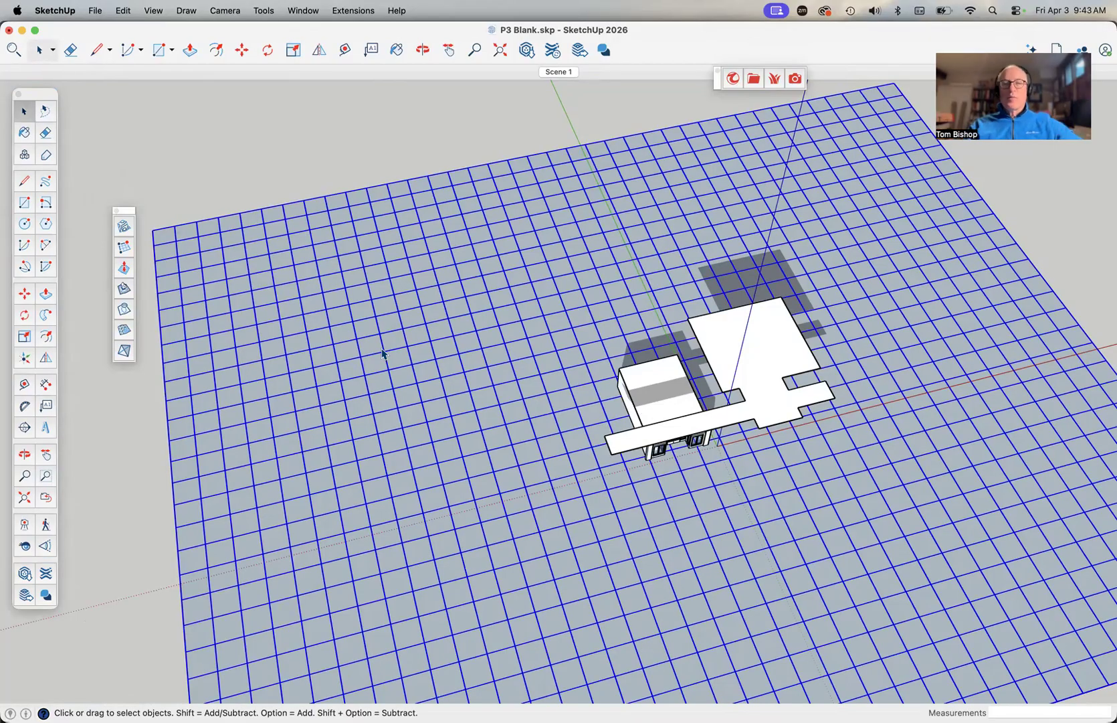
{"action": "double_click", "coordinate": [382, 354]}
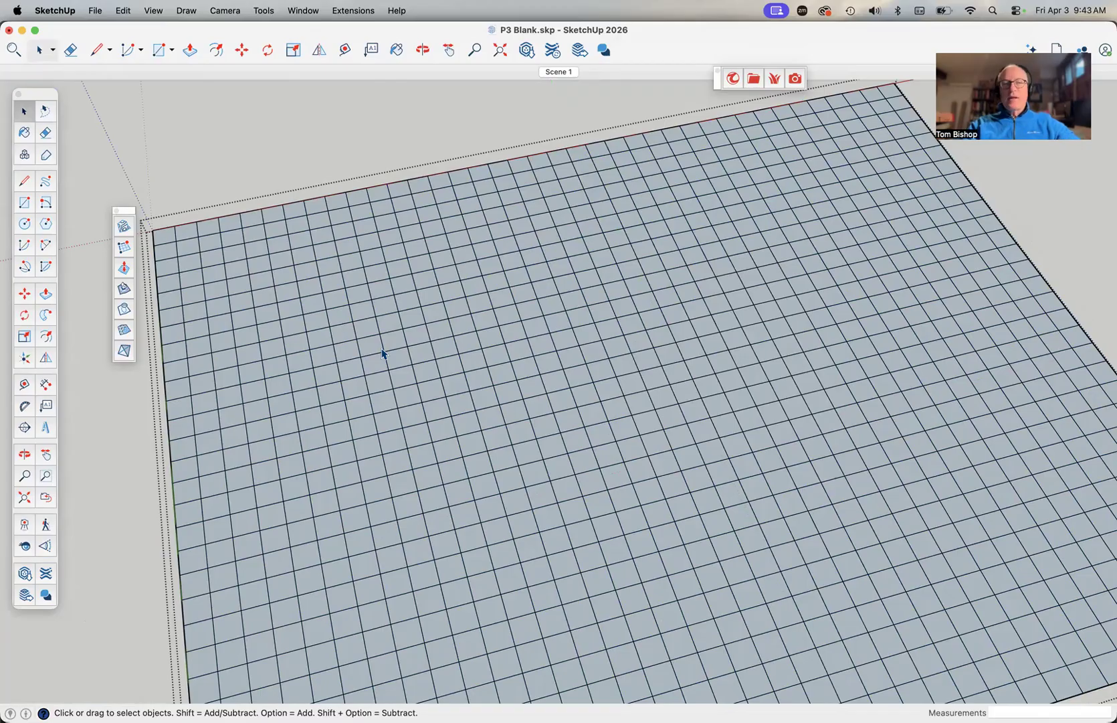
{"action": "left_click", "coordinate": [124, 269]}
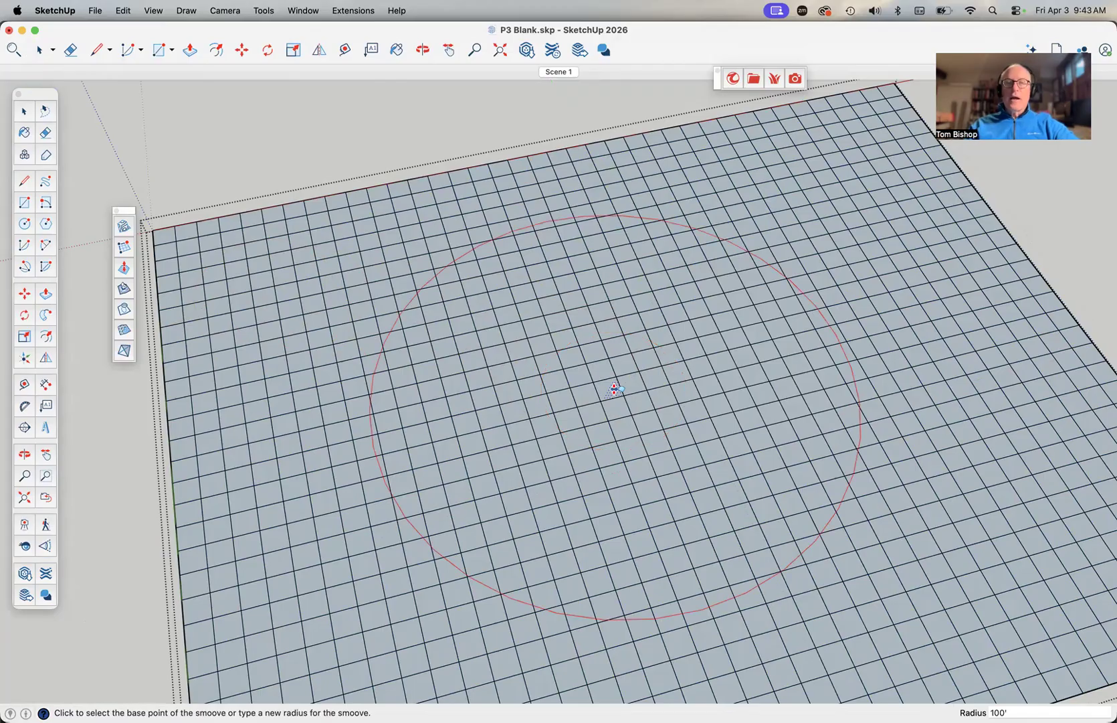
Sculpt rolling hills and hollows across the grid with Smoove, raising and lowering it at several spots, and leave the group.
{"action": "left_click", "coordinate": [292, 317]}
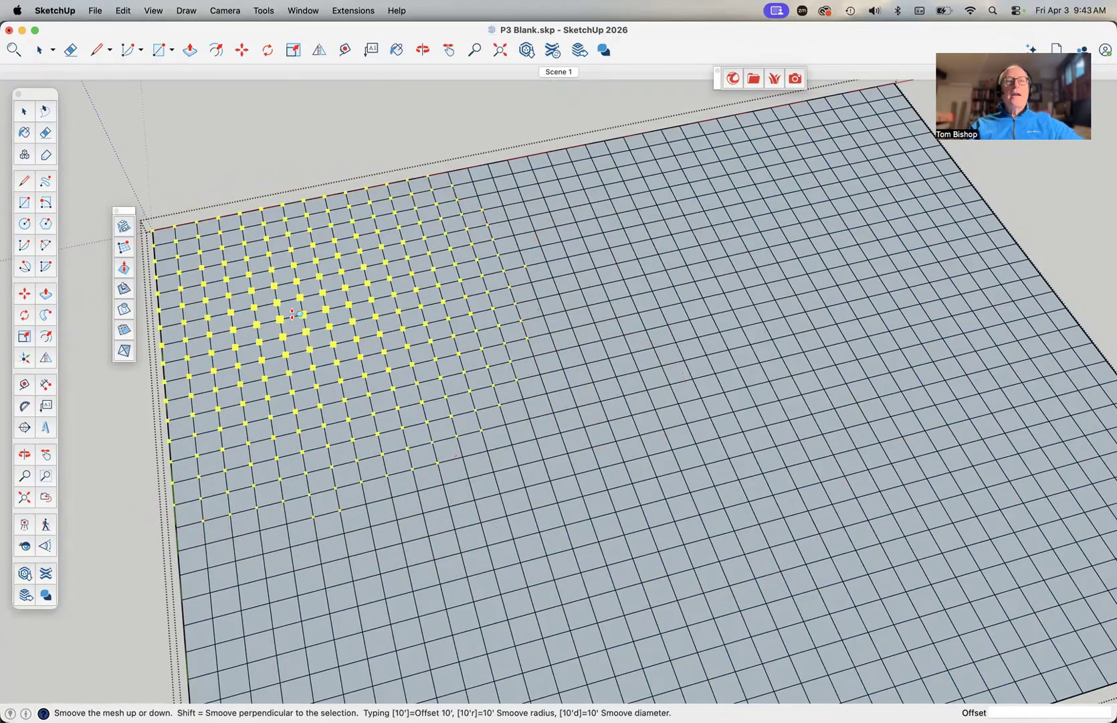
{"action": "left_click", "coordinate": [290, 303]}
{"action": "left_click", "coordinate": [557, 276]}
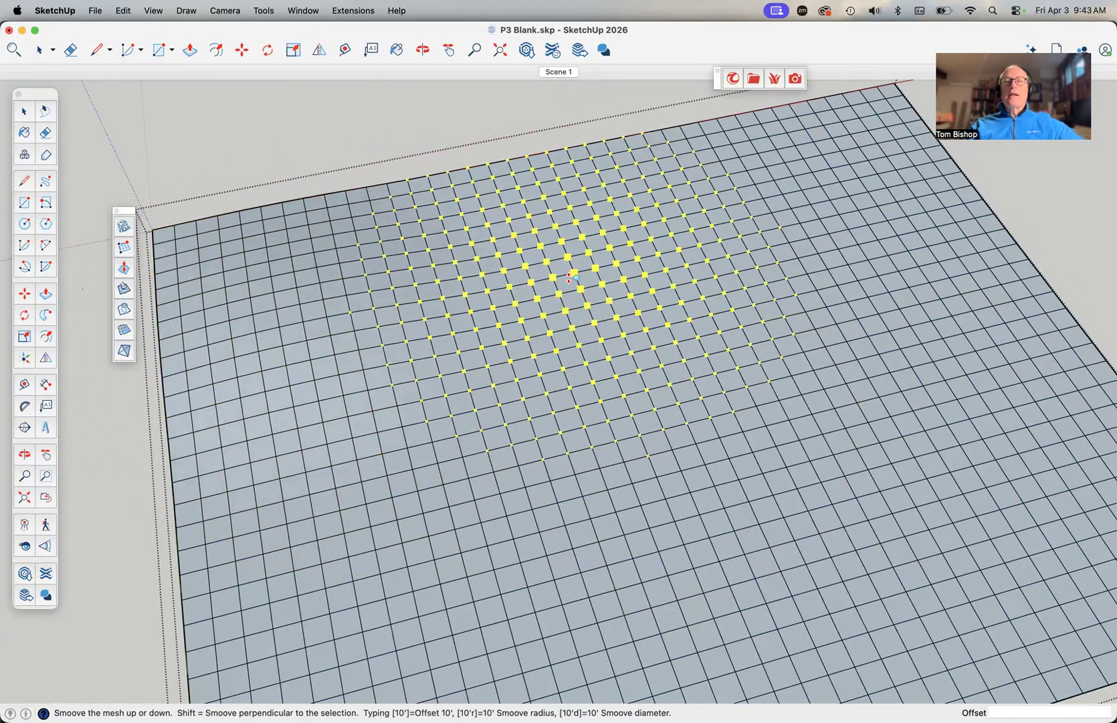
{"action": "left_click", "coordinate": [579, 287]}
{"action": "left_click", "coordinate": [766, 211]}
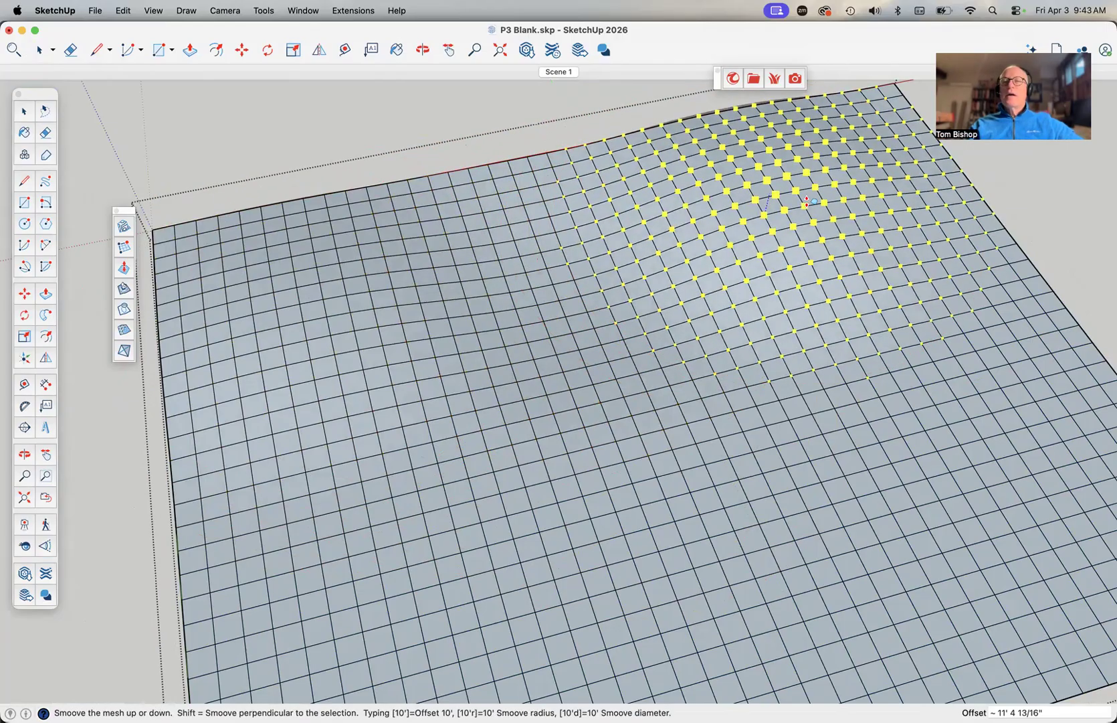
{"action": "left_click", "coordinate": [768, 197]}
{"action": "left_click", "coordinate": [967, 289]}
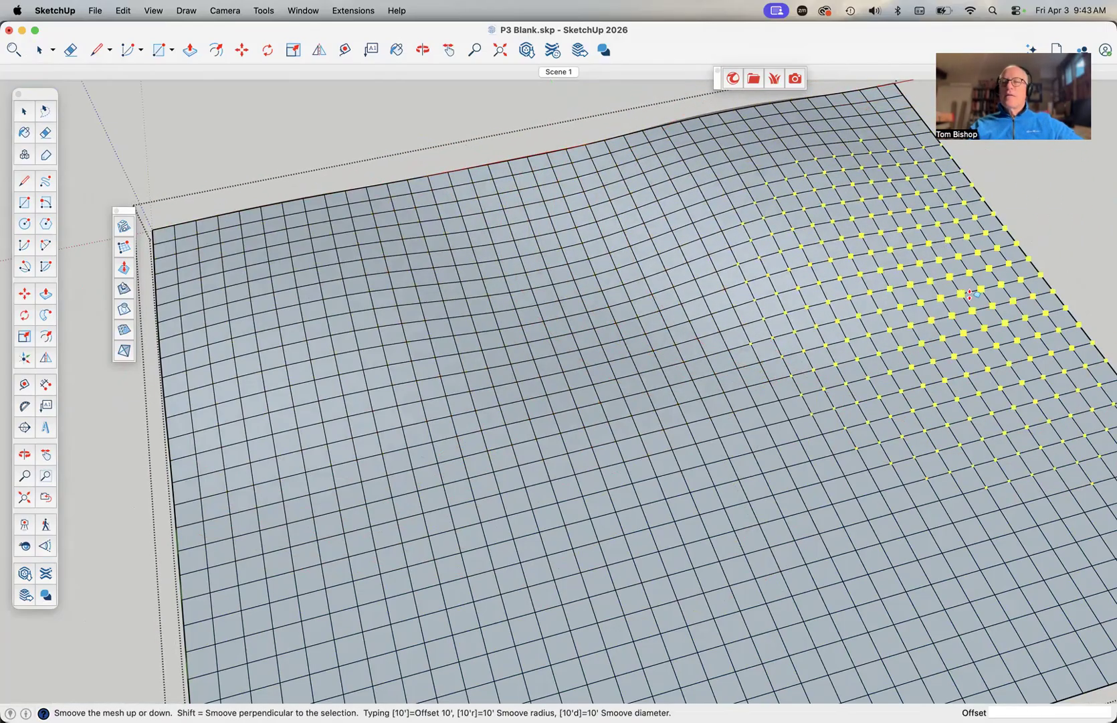
{"action": "left_click", "coordinate": [967, 281]}
{"action": "left_click", "coordinate": [807, 459]}
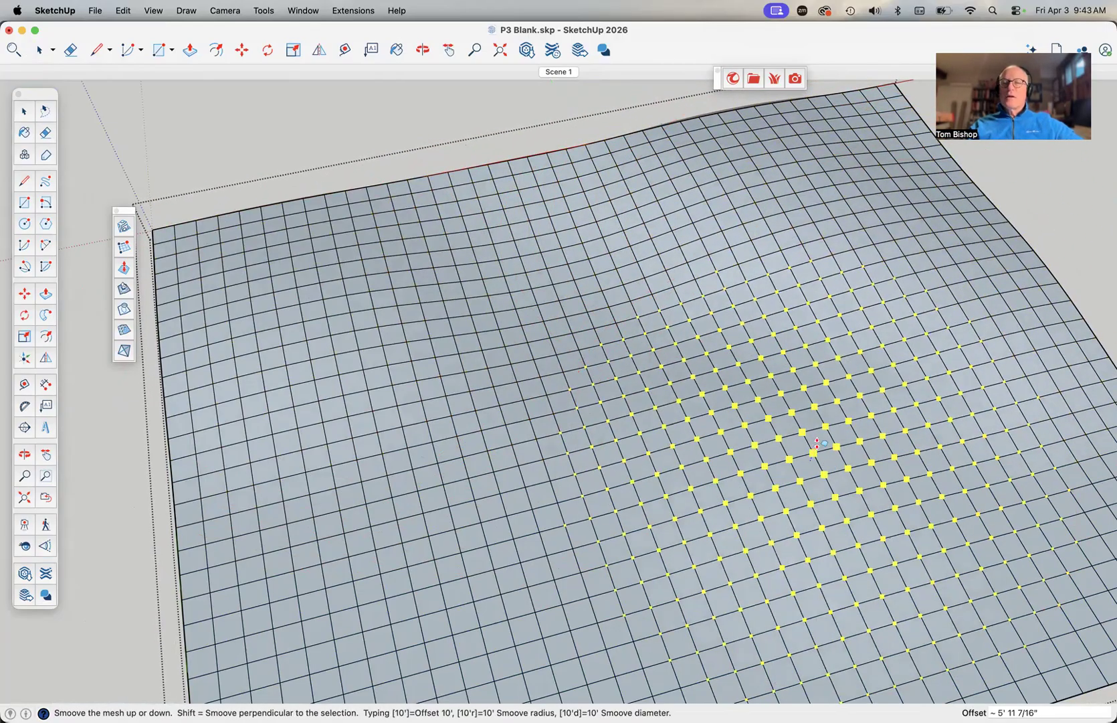
{"action": "left_click", "coordinate": [812, 435]}
{"action": "left_click", "coordinate": [354, 582]}
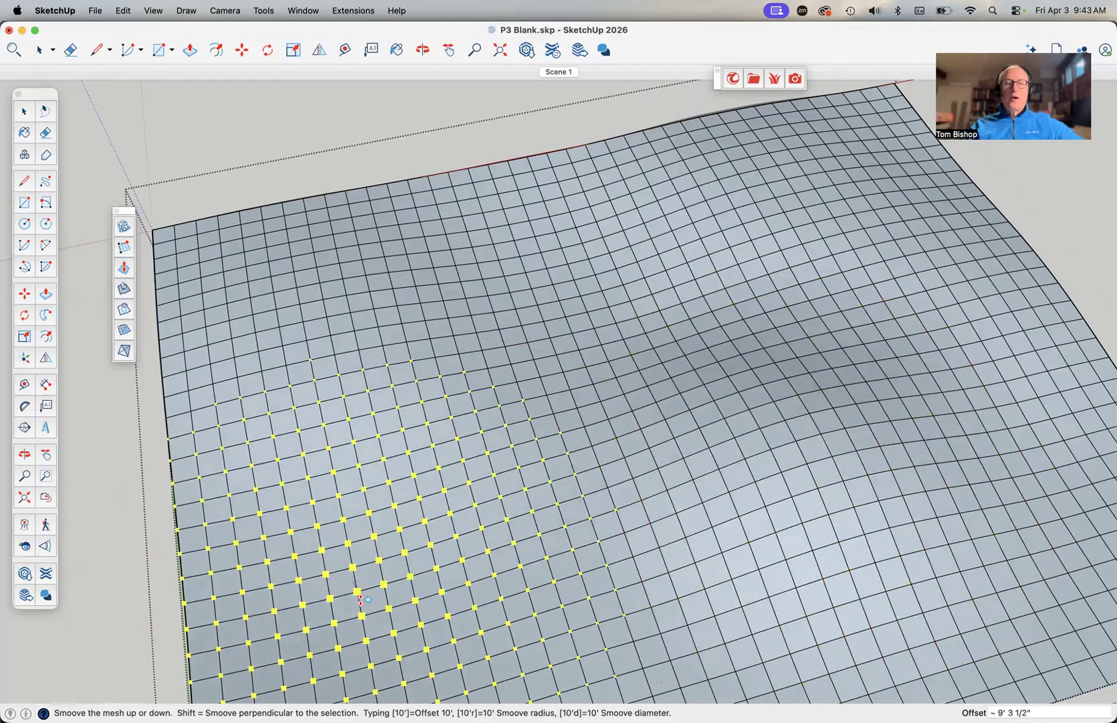
{"action": "left_click", "coordinate": [360, 603]}
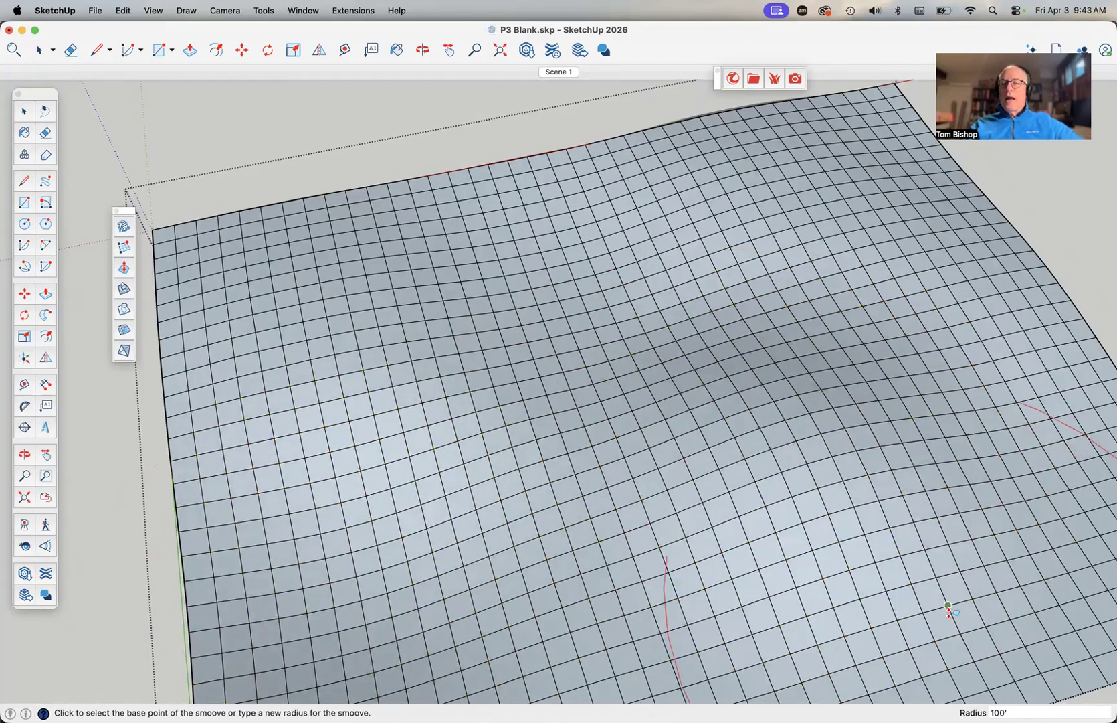
{"action": "left_click", "coordinate": [939, 612]}
{"action": "left_click", "coordinate": [990, 664]}
{"action": "left_click", "coordinate": [1070, 448]}
{"action": "left_click", "coordinate": [1066, 421]}
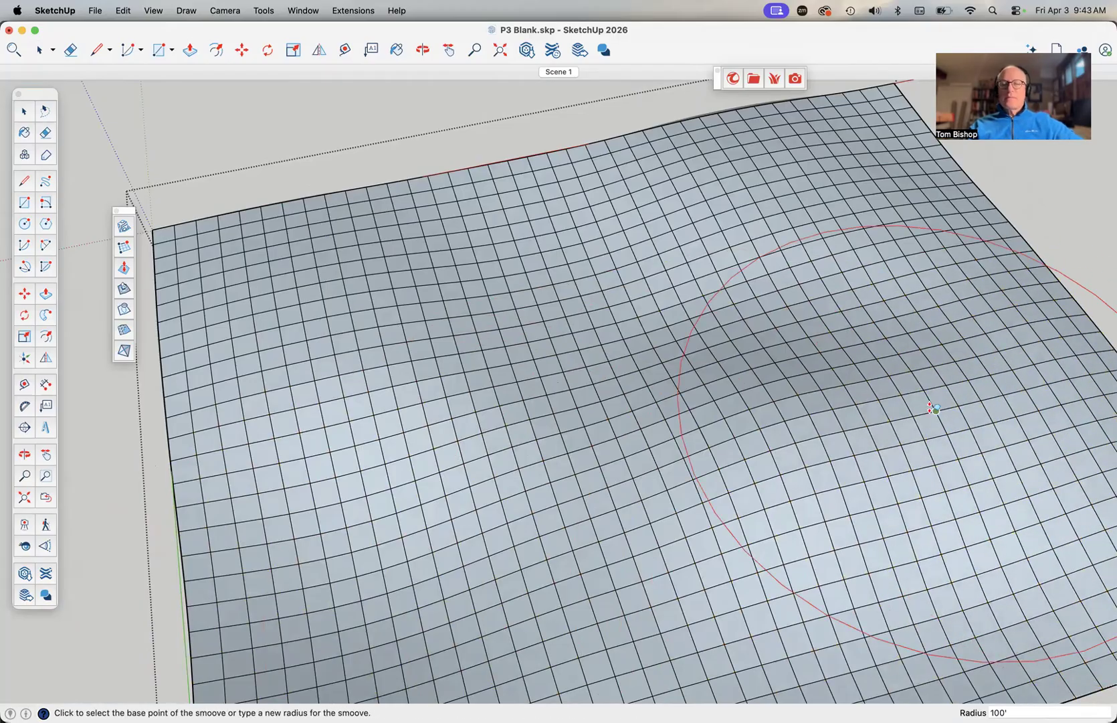
{"action": "left_click", "coordinate": [27, 114]}
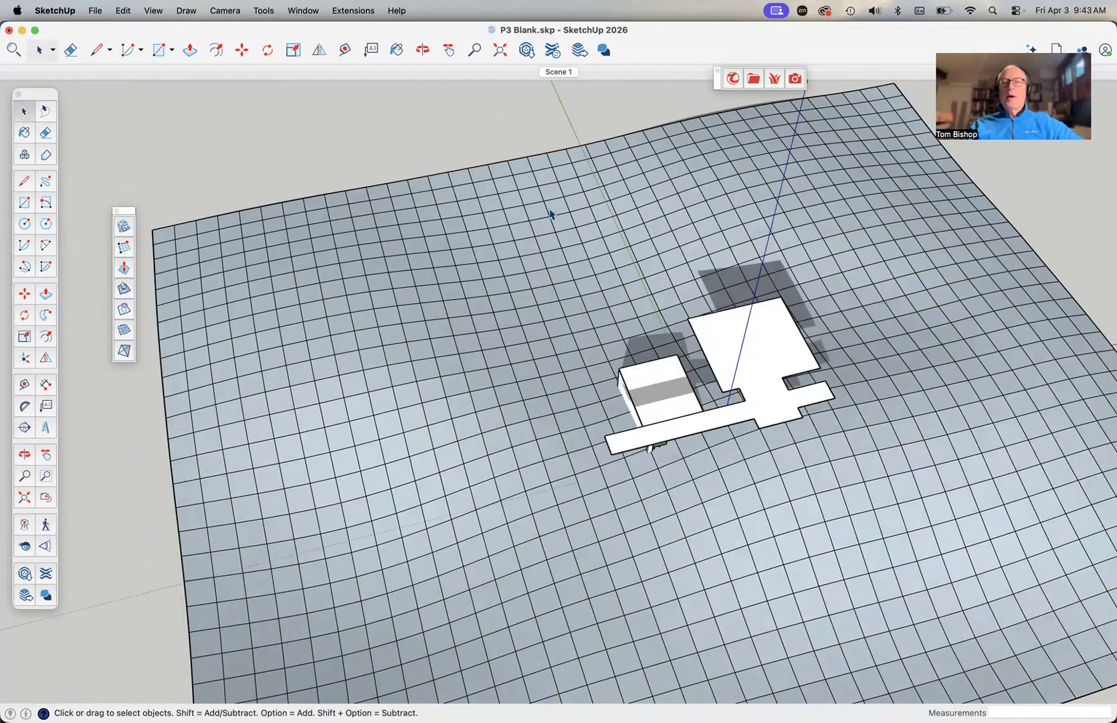
{"action": "scroll", "coordinate": [670, 311], "scroll_direction": "up", "scroll_amount": 3}
{"action": "scroll", "coordinate": [670, 311], "scroll_direction": "down", "scroll_amount": 6}
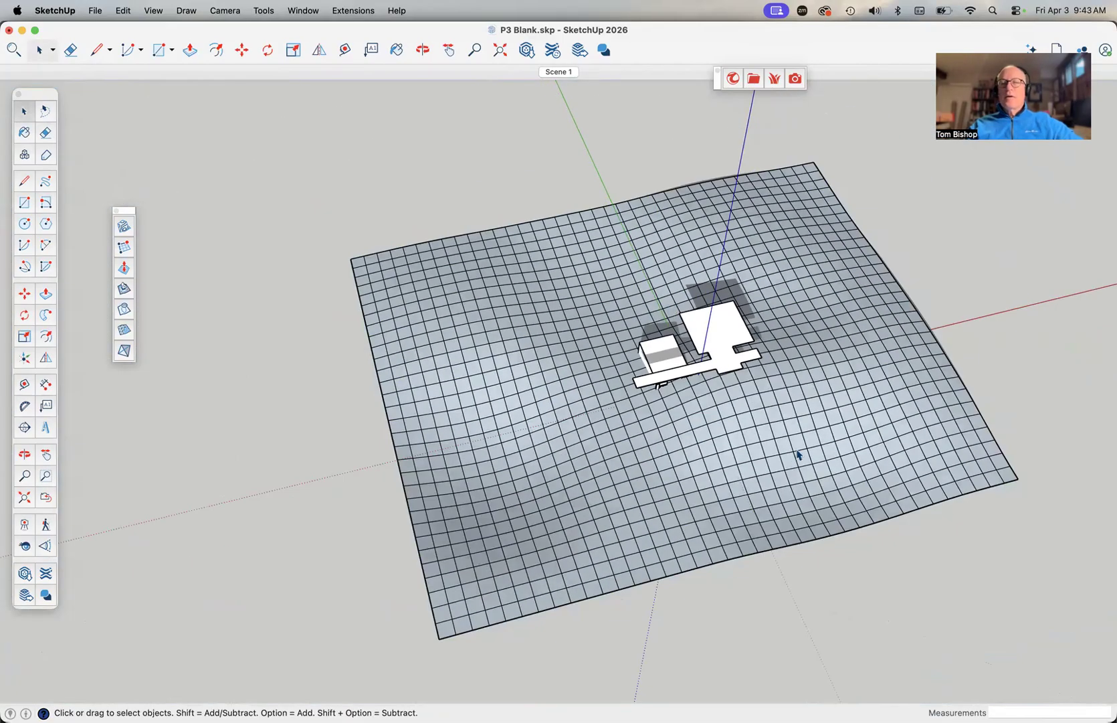
{"action": "scroll", "coordinate": [798, 455], "scroll_direction": "up", "scroll_amount": 3}
{"action": "scroll", "coordinate": [539, 360], "scroll_direction": "up", "scroll_amount": 2}
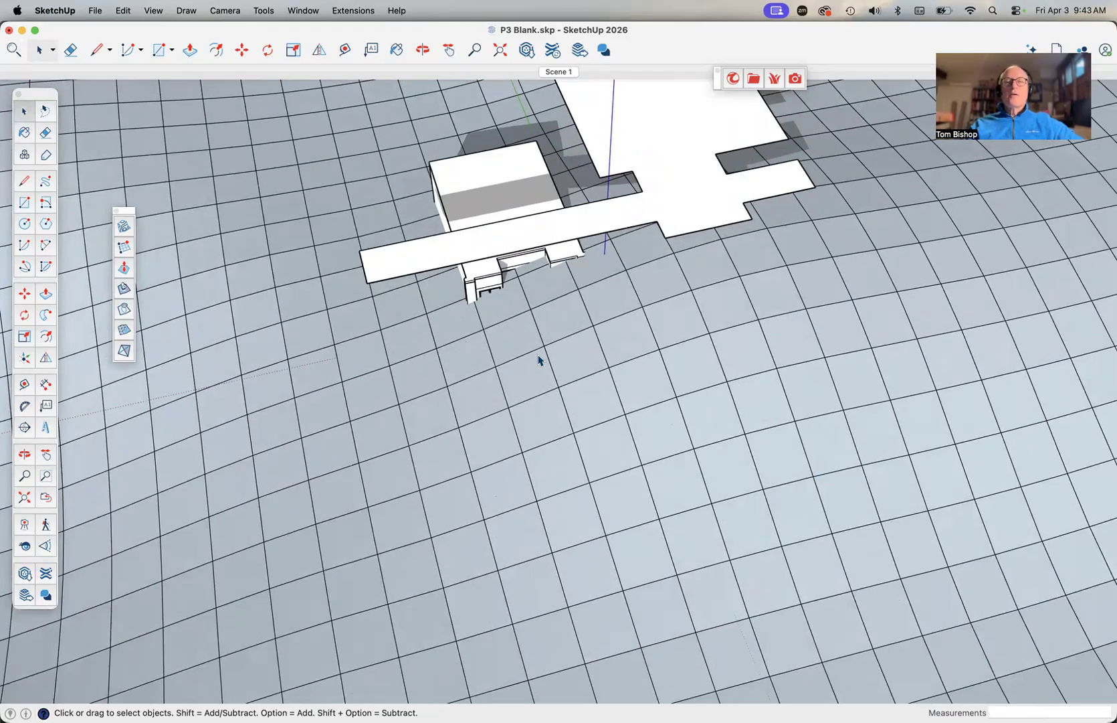
{"action": "scroll", "coordinate": [539, 359], "scroll_direction": "down", "scroll_amount": 2}
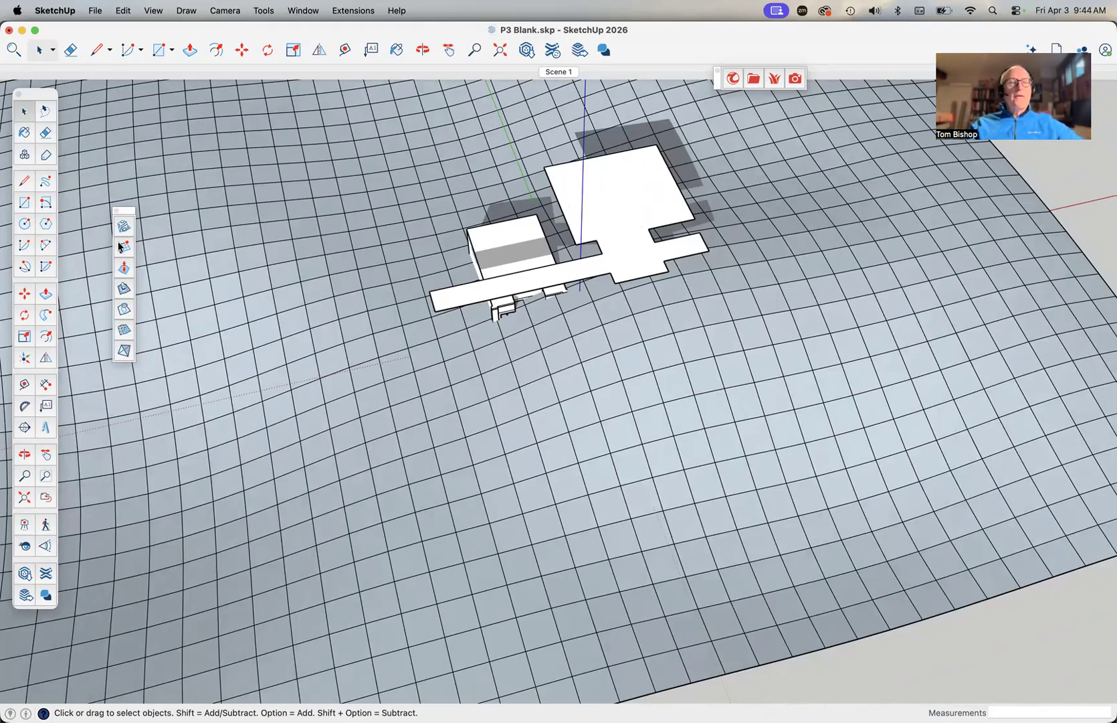
{"action": "left_click", "coordinate": [124, 310]}
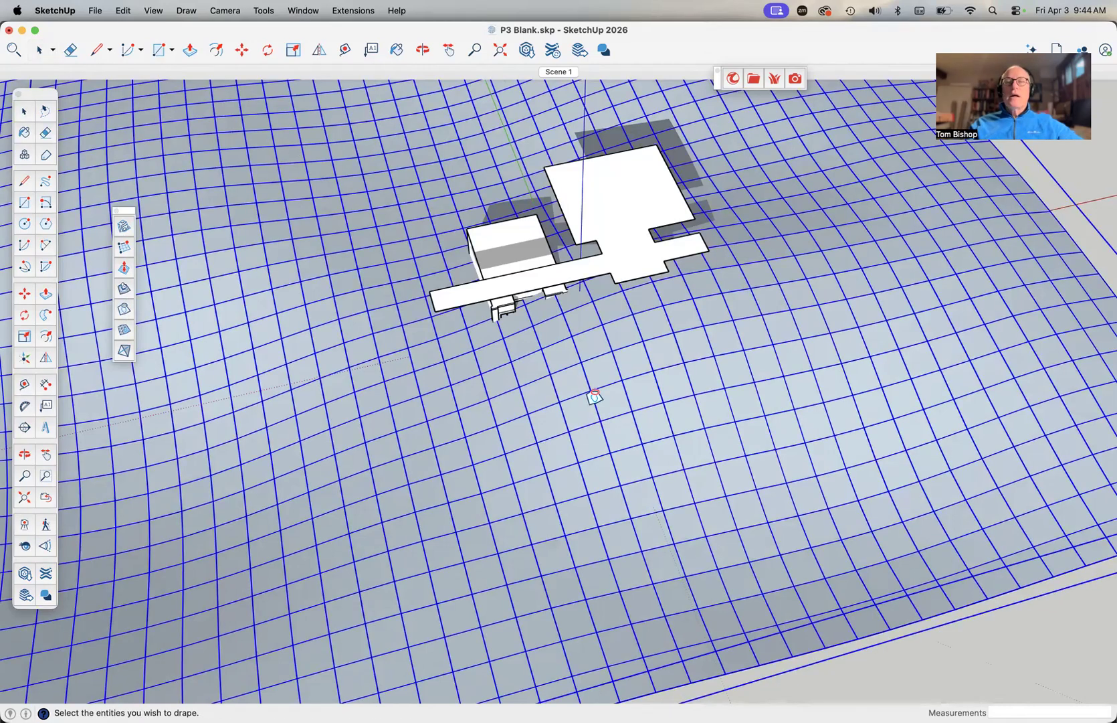
{"action": "key", "text": "space"}
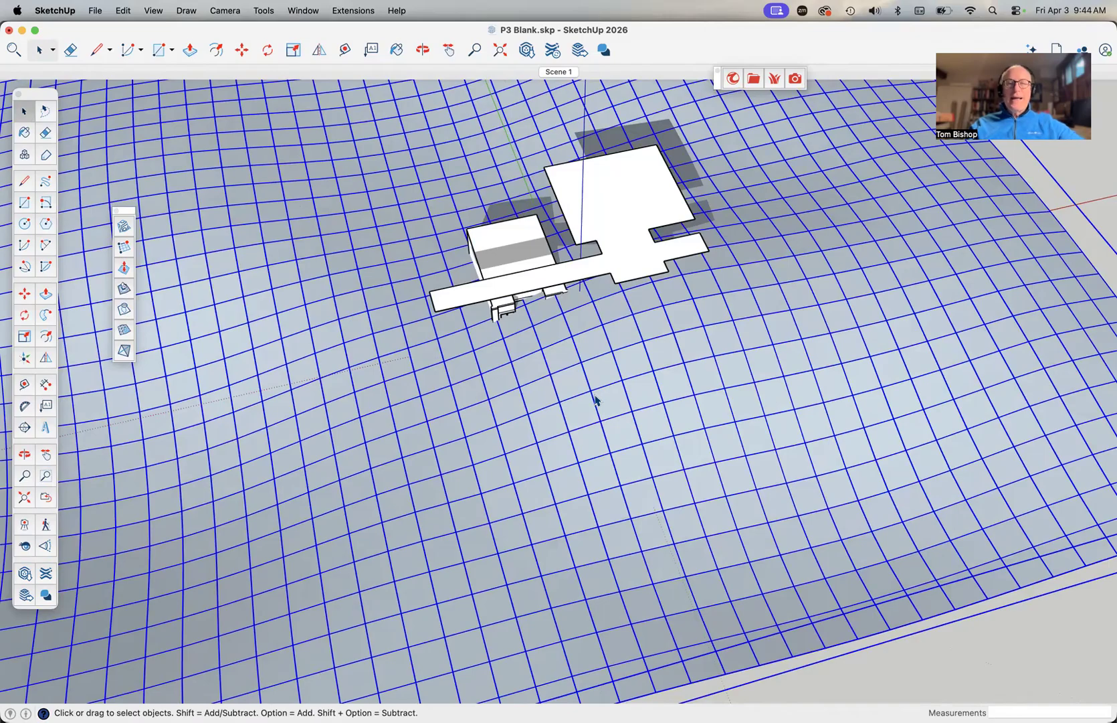
{"action": "double_click", "coordinate": [595, 400]}
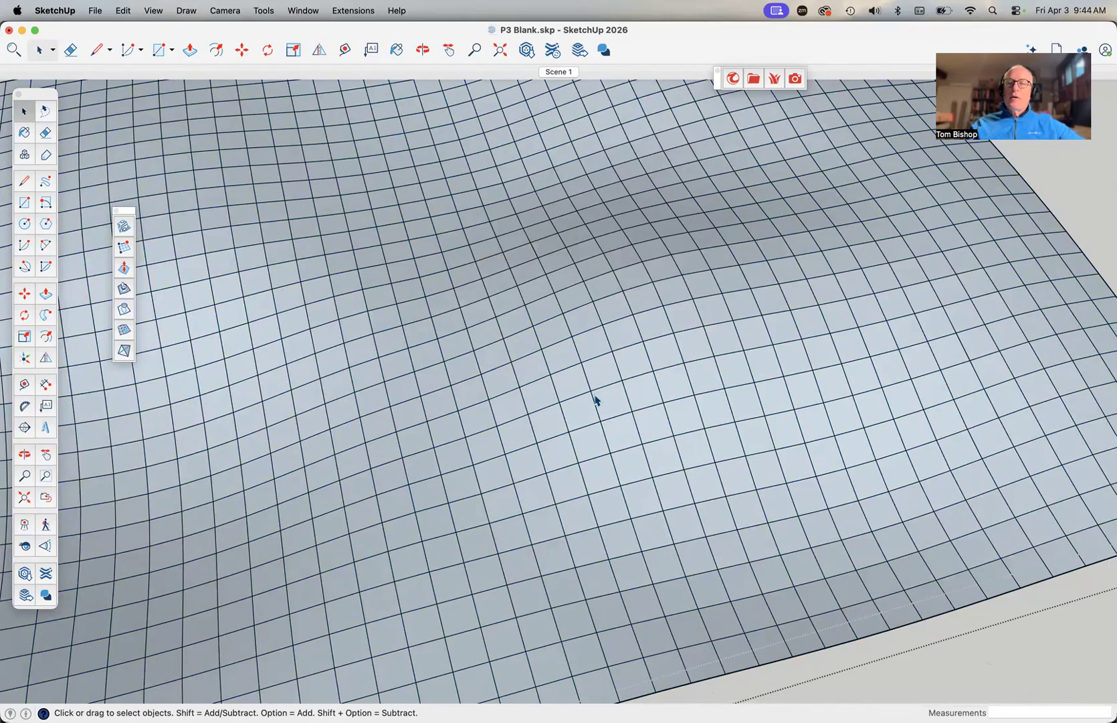
{"action": "left_click", "coordinate": [1024, 668]}
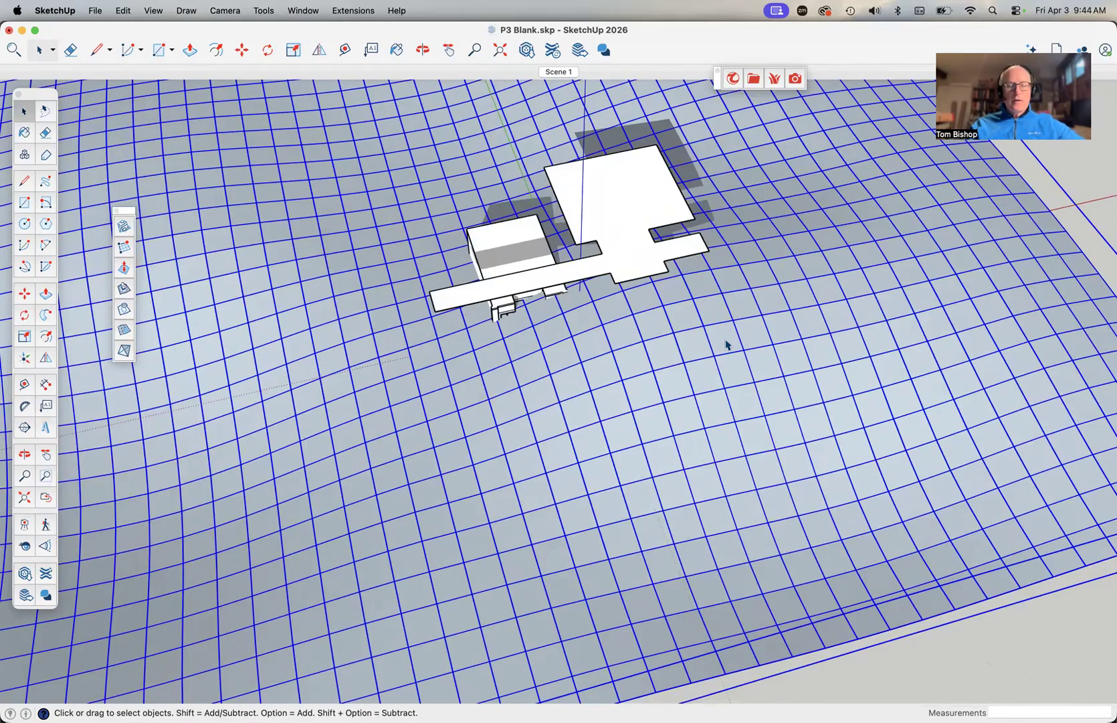
Explode the terrain group into loose mesh geometry and clear the selection.
{"action": "right_click", "coordinate": [718, 318]}
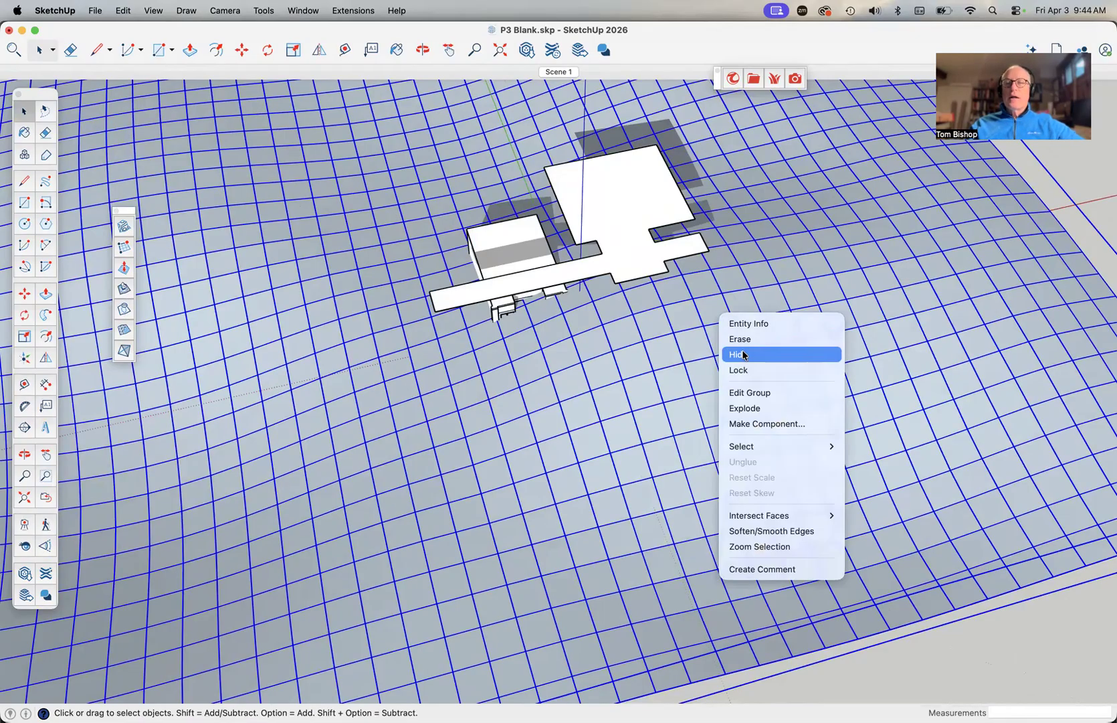
{"action": "left_click", "coordinate": [746, 409]}
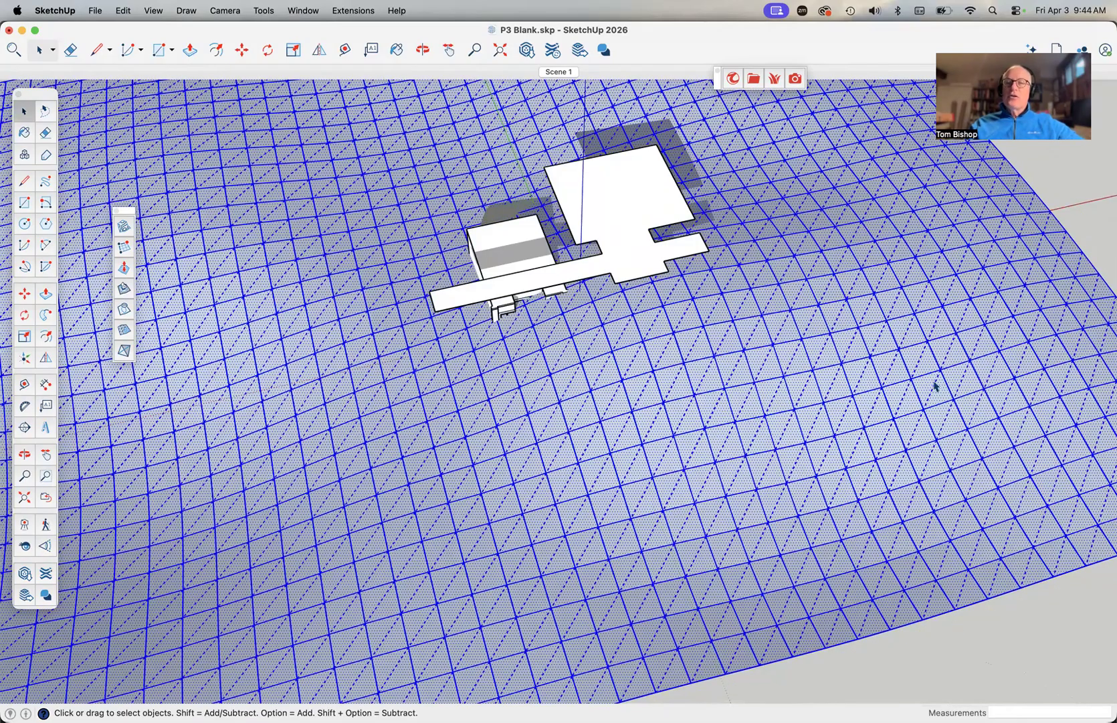
{"action": "left_click", "coordinate": [1007, 656]}
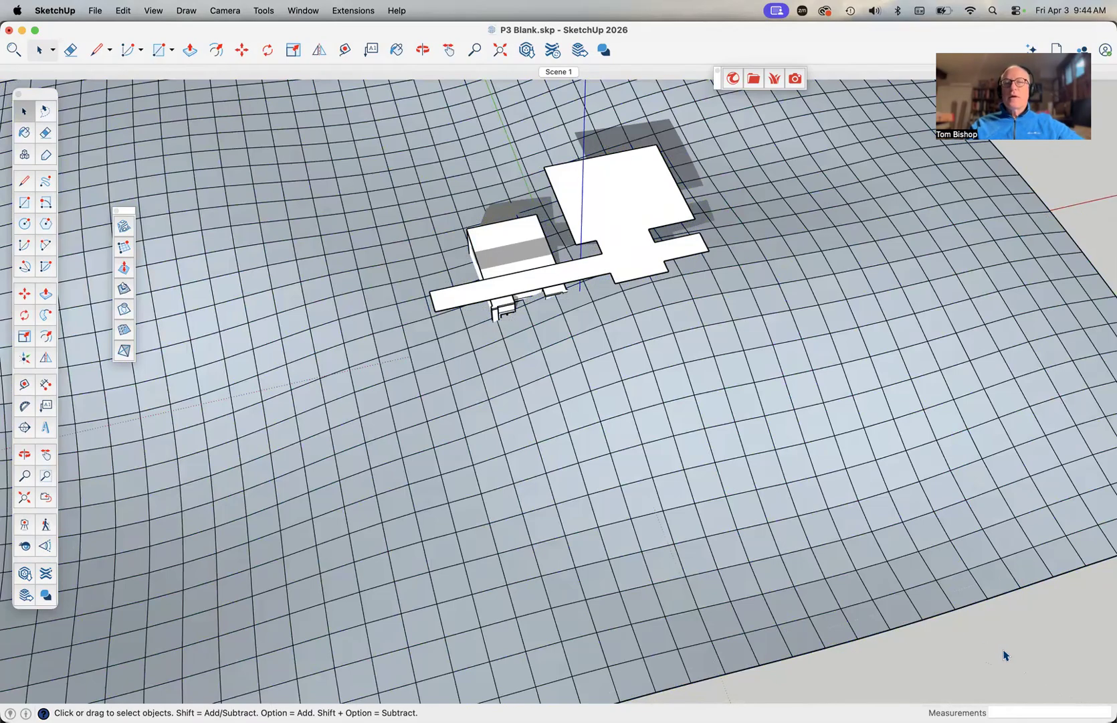
Soften the edges of the entire terrain mesh with the angle between normals set to 37 degrees, then deselect it.
{"action": "left_click", "coordinate": [738, 366]}
{"action": "triple_click", "coordinate": [738, 367]}
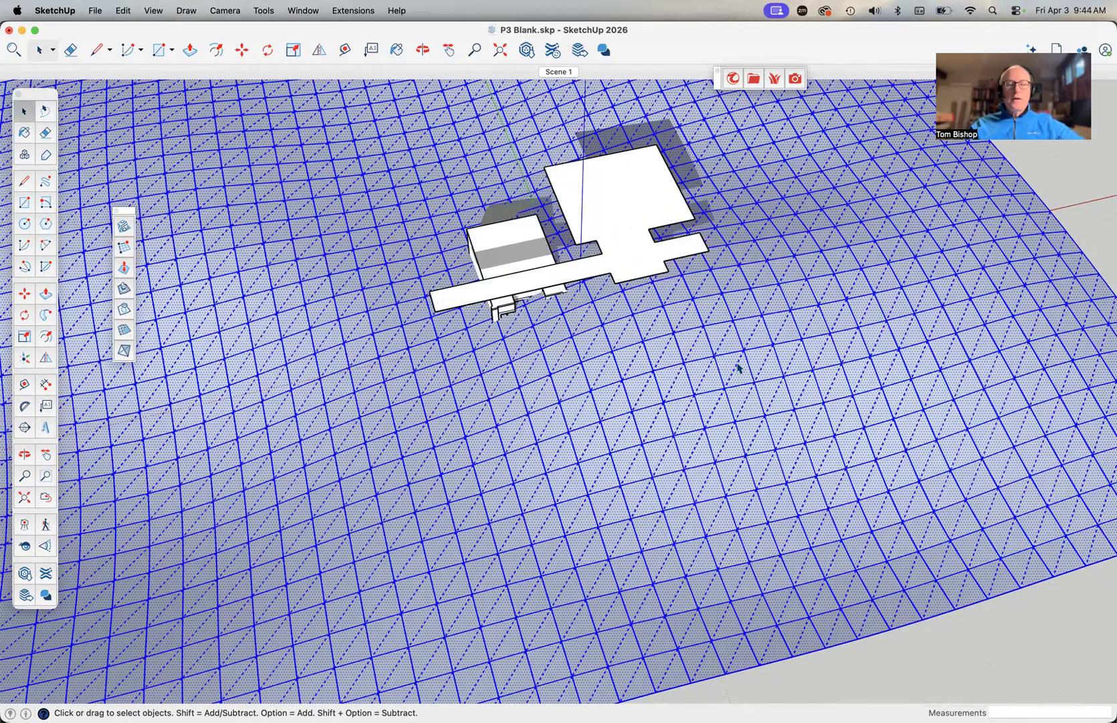
{"action": "right_click", "coordinate": [738, 366]}
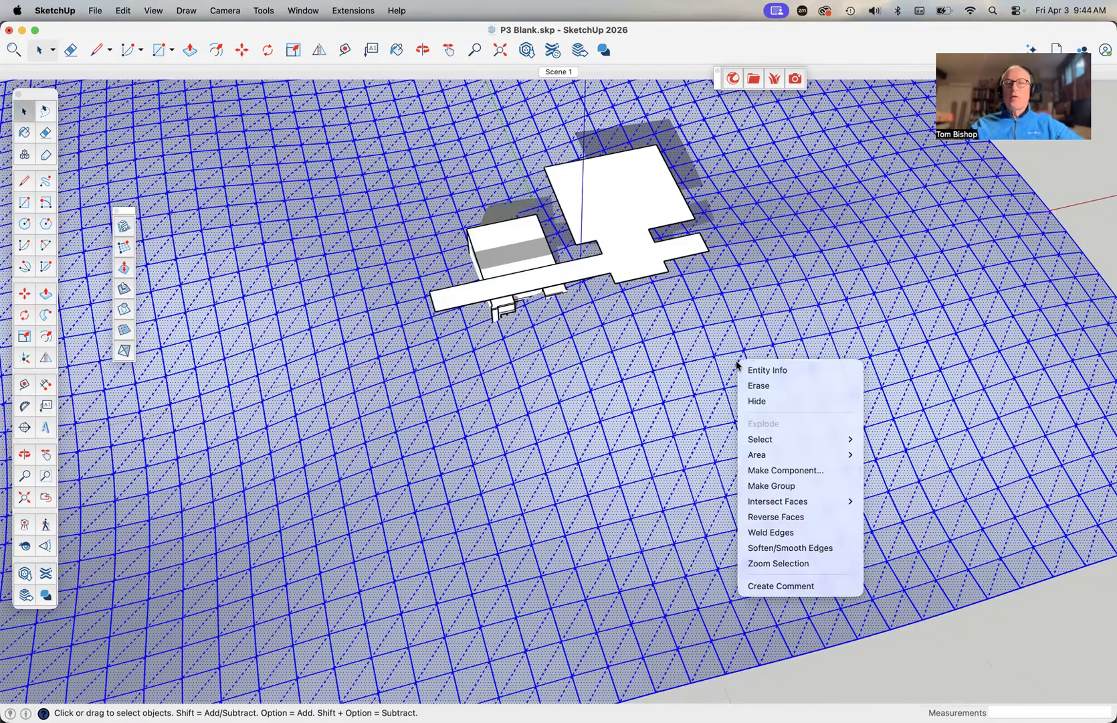
{"action": "left_click", "coordinate": [788, 549]}
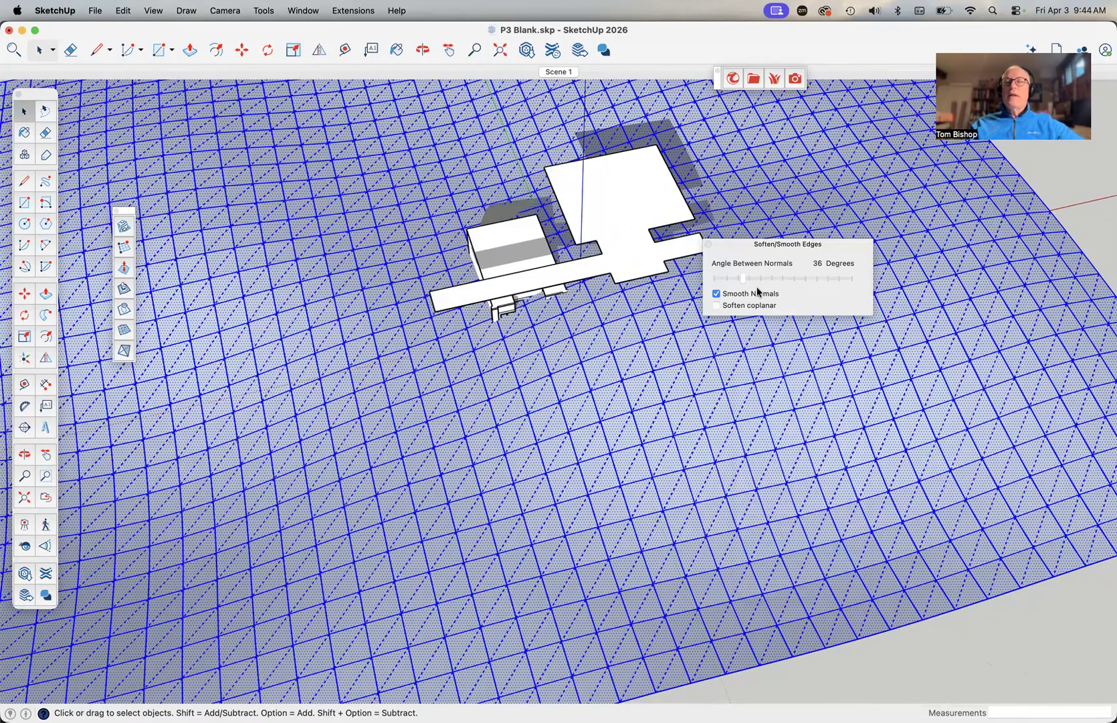
{"action": "left_click_drag", "start_coordinate": [742, 279], "coordinate": [743, 279]}
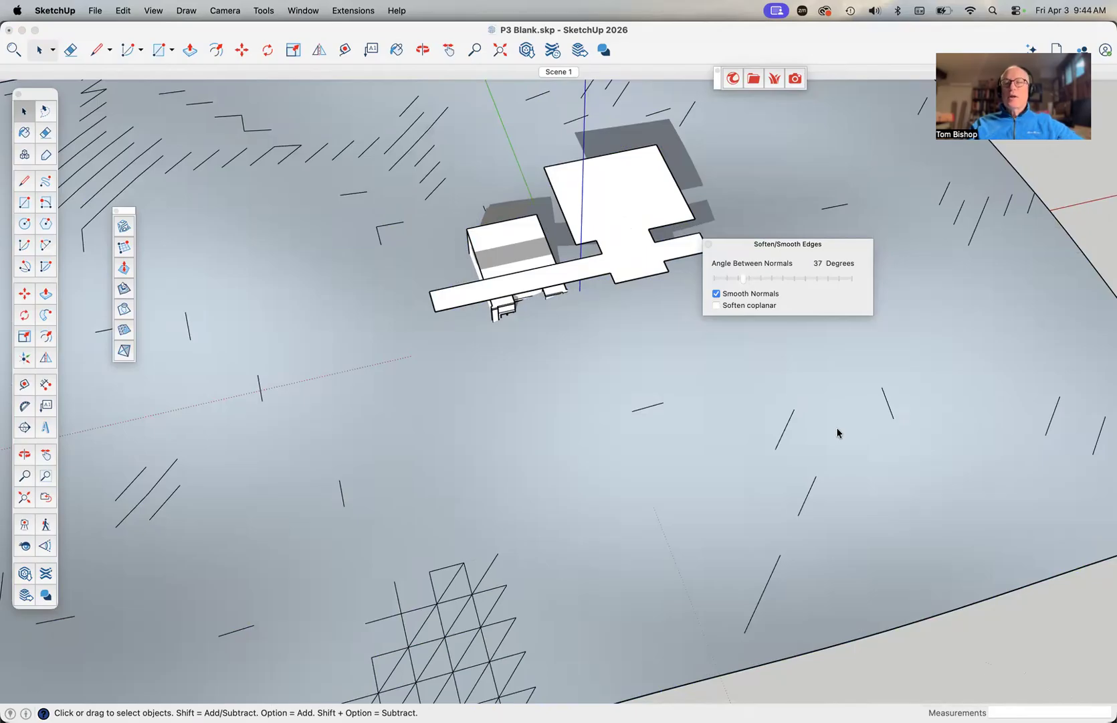
{"action": "left_click", "coordinate": [1018, 647]}
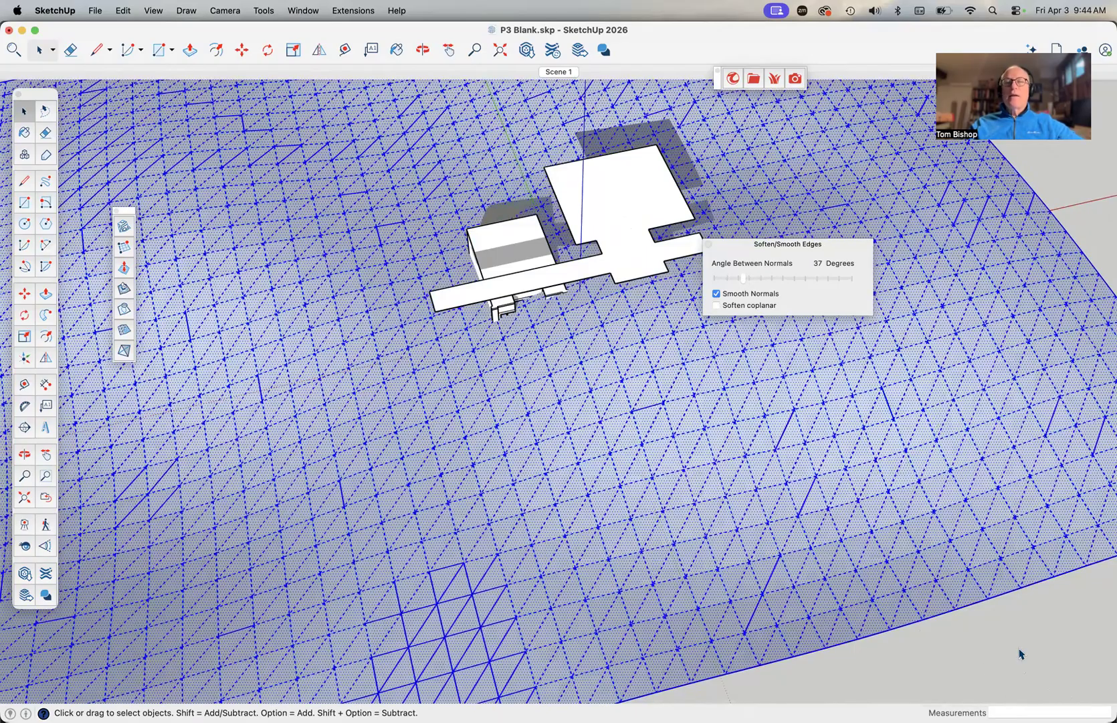
{"action": "left_click", "coordinate": [1041, 625]}
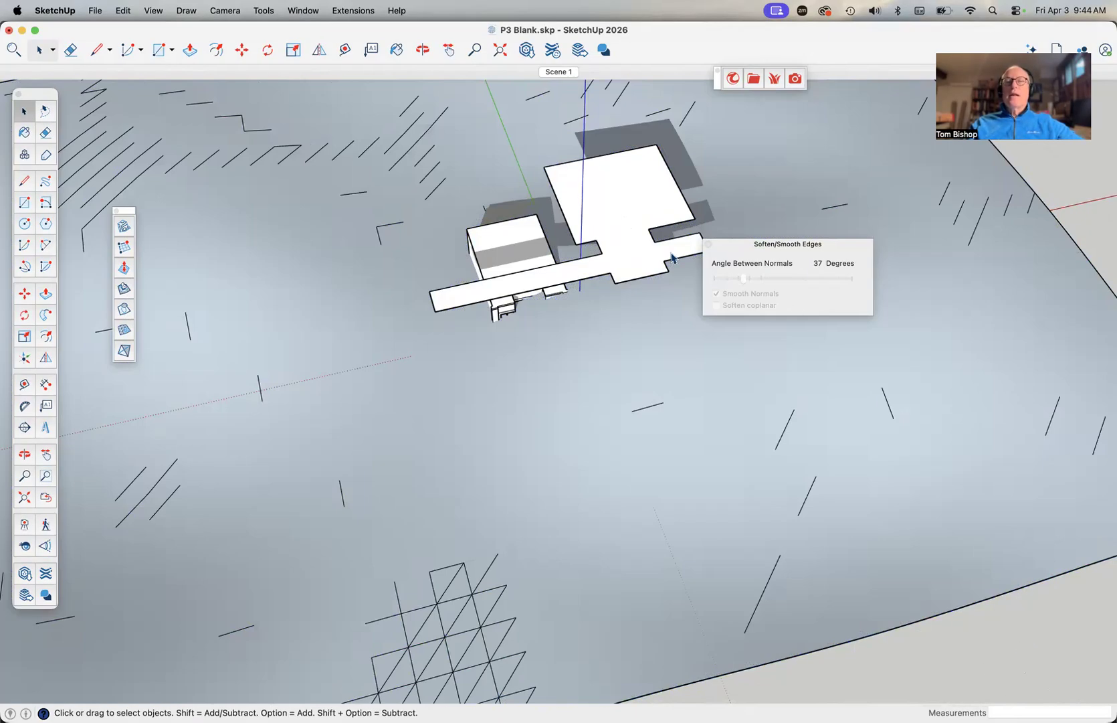
Drape the raised merged site face onto the terrain mesh below it.
{"action": "left_click", "coordinate": [637, 255]}
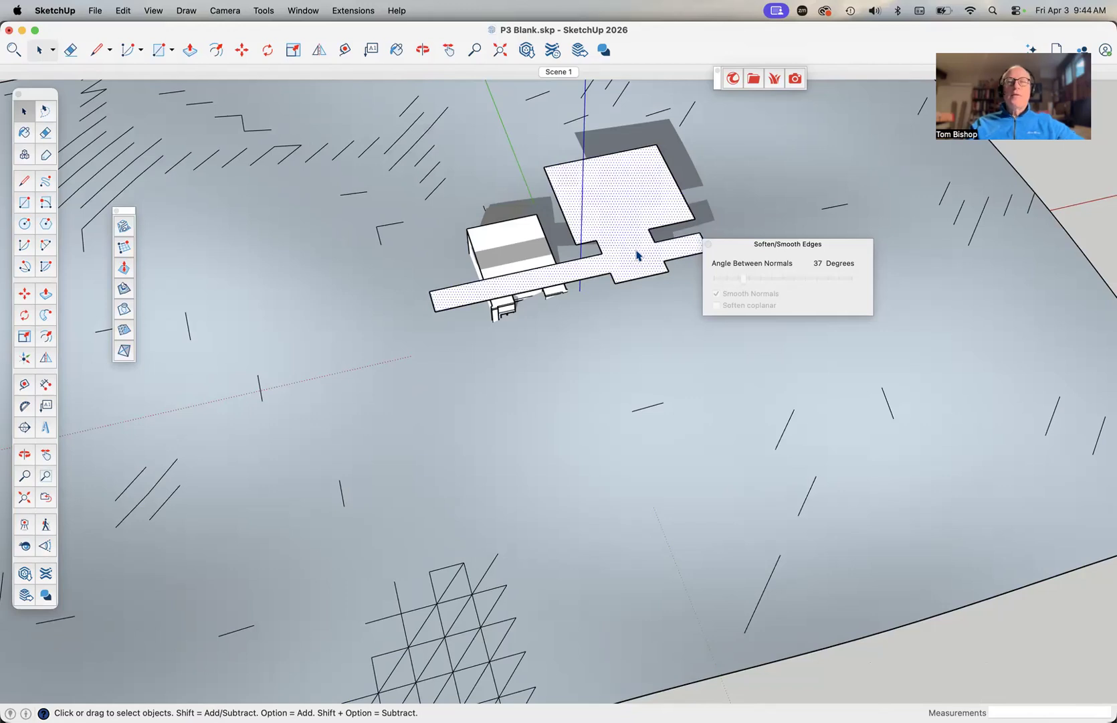
{"action": "left_click", "coordinate": [125, 310]}
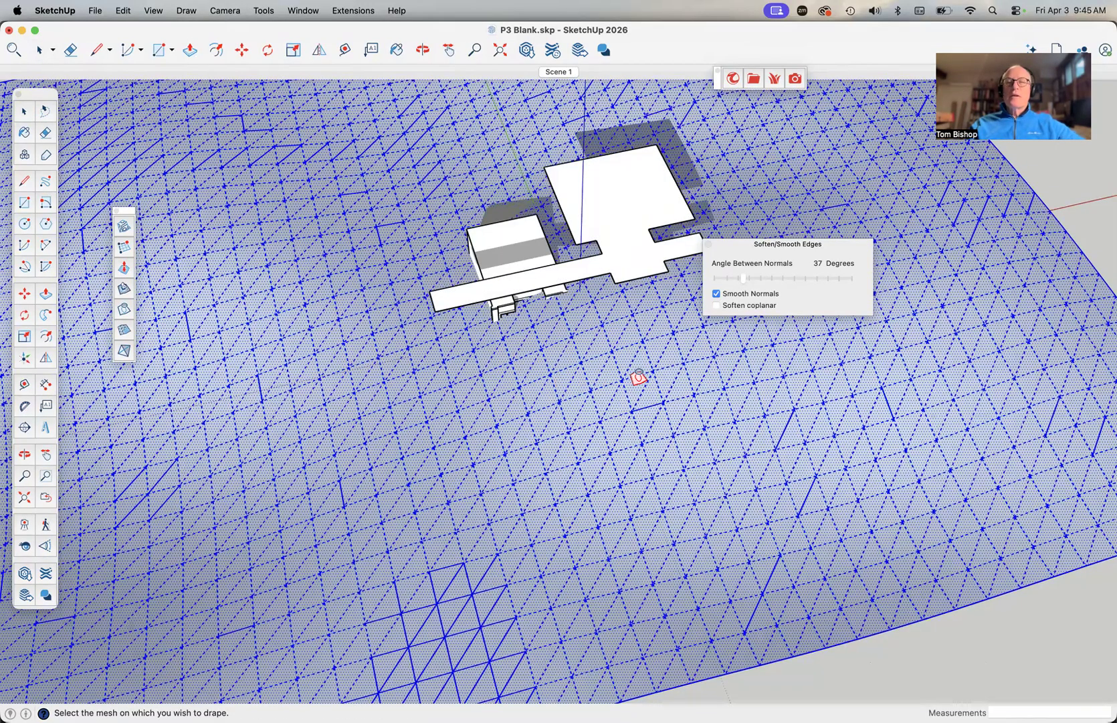
{"action": "left_click", "coordinate": [638, 378]}
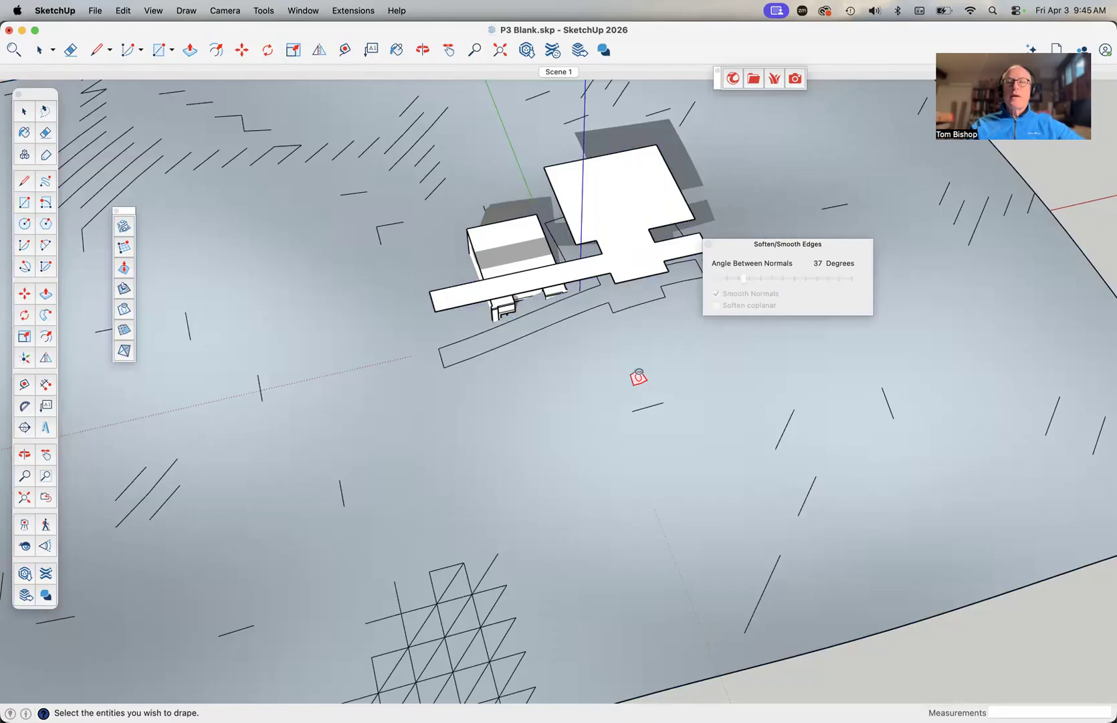
{"action": "scroll", "coordinate": [638, 378], "scroll_direction": "up", "scroll_amount": 5}
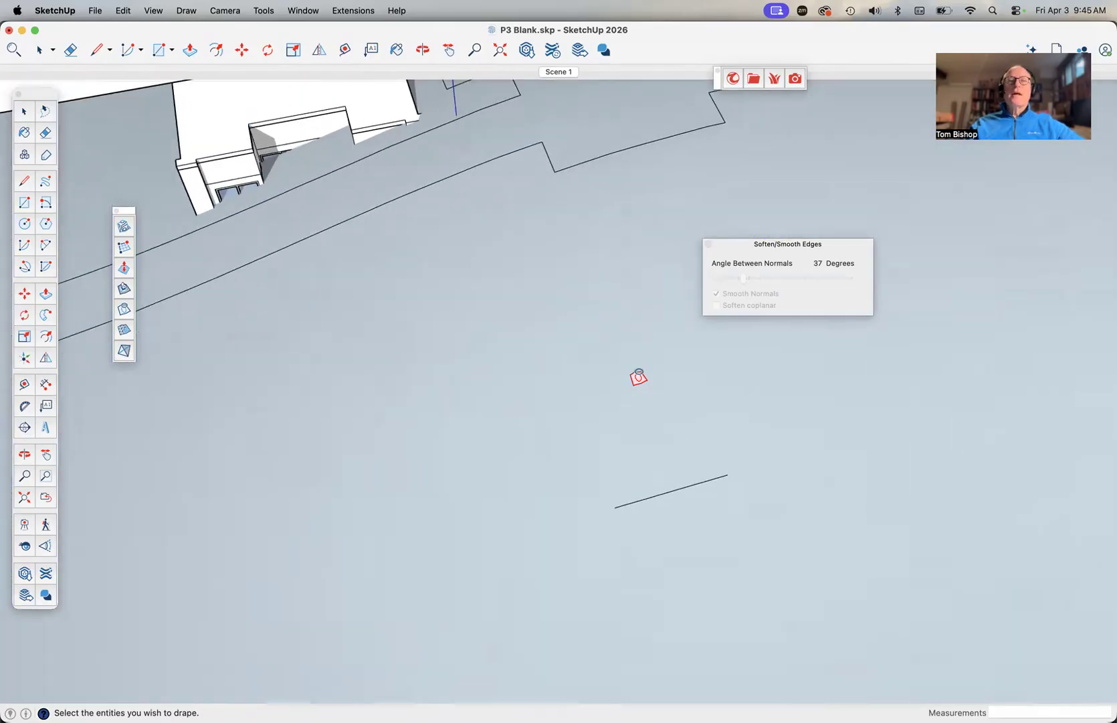
{"action": "scroll", "coordinate": [599, 261], "scroll_direction": "down", "scroll_amount": 5}
{"action": "key", "text": "h"}
{"action": "left_click_drag", "start_coordinate": [602, 262], "coordinate": [625, 383]}
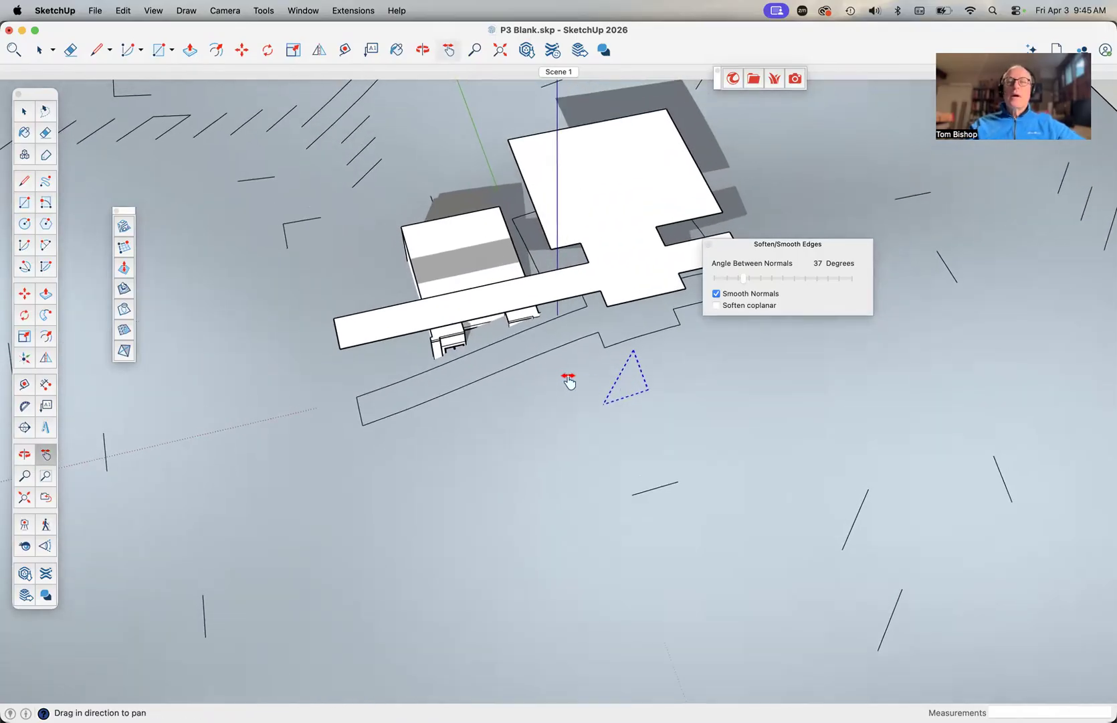
{"action": "key", "text": "o"}
{"action": "left_click_drag", "start_coordinate": [569, 381], "coordinate": [626, 271]}
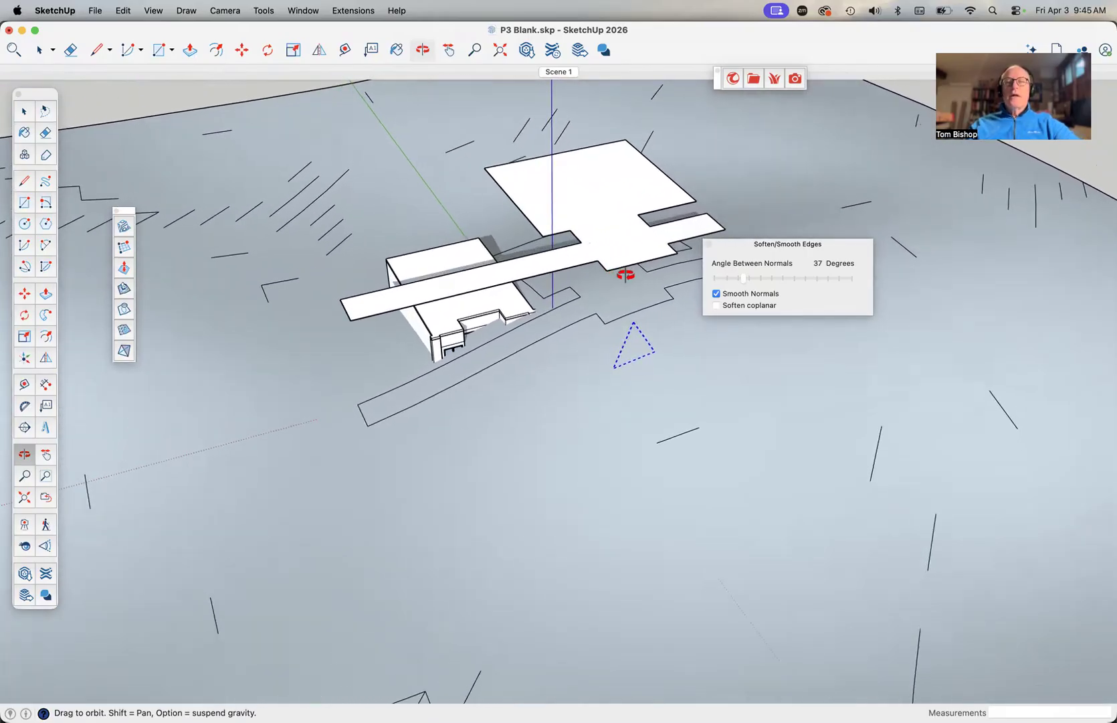
Paint the paving area draped on the terrain with a light gray concrete material from the Asphalt & Concrete collection.
{"action": "key", "text": "space"}
{"action": "left_click", "coordinate": [618, 301]}
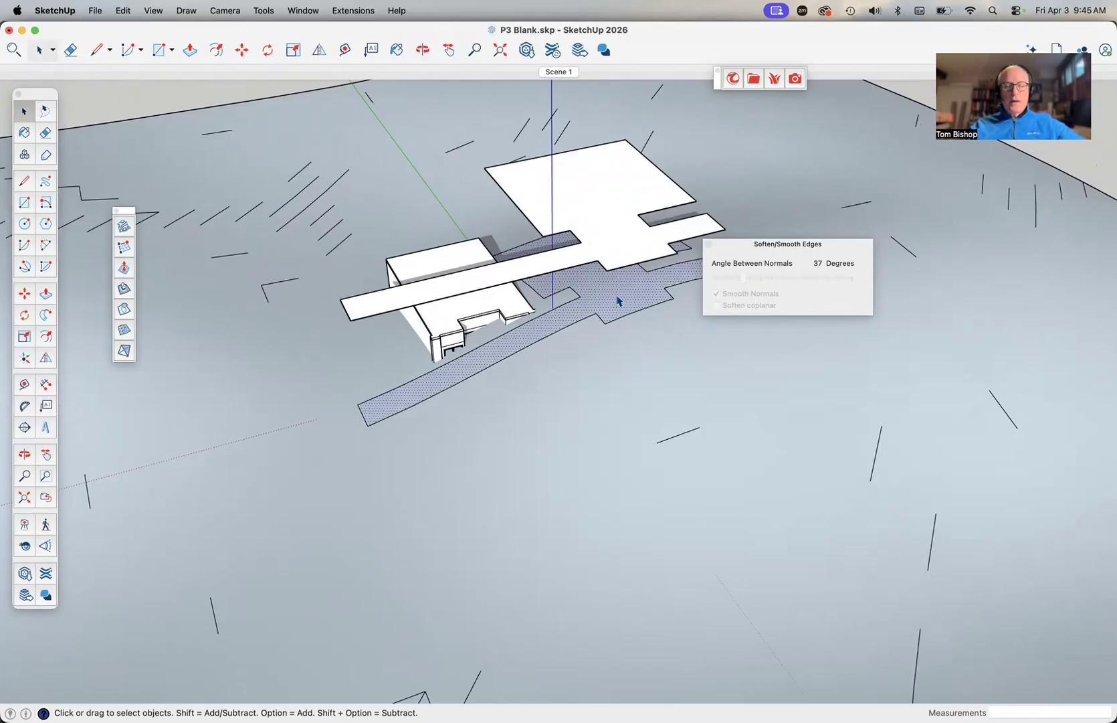
{"action": "key", "text": "shift+super+c"}
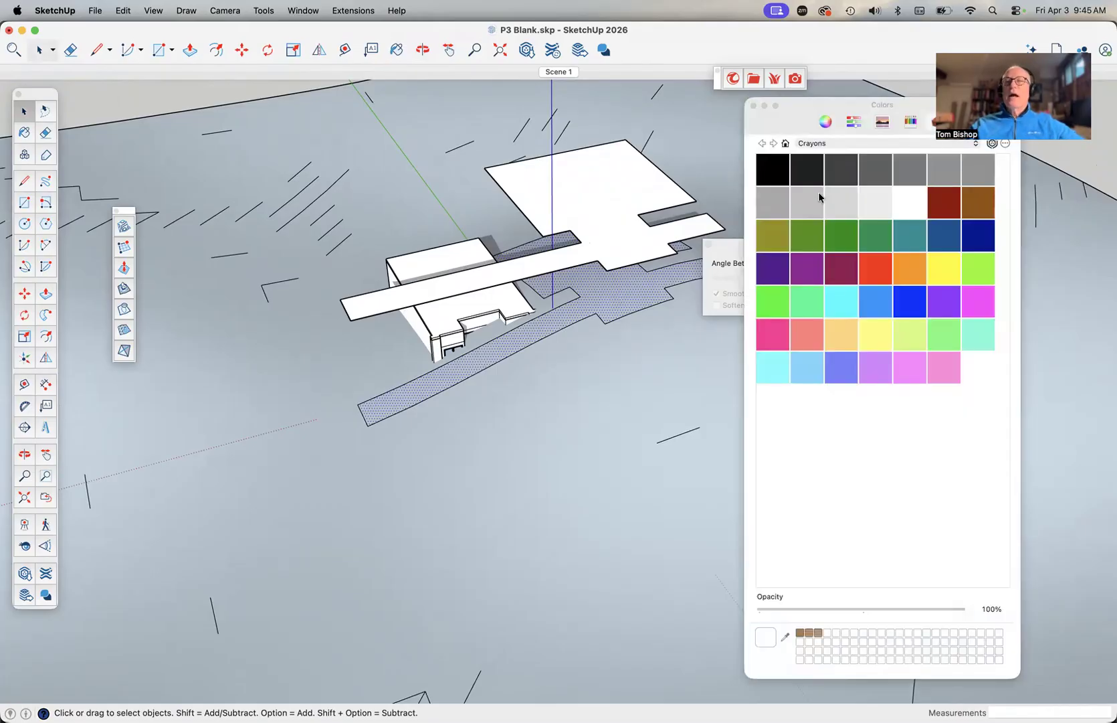
{"action": "left_click", "coordinate": [891, 143]}
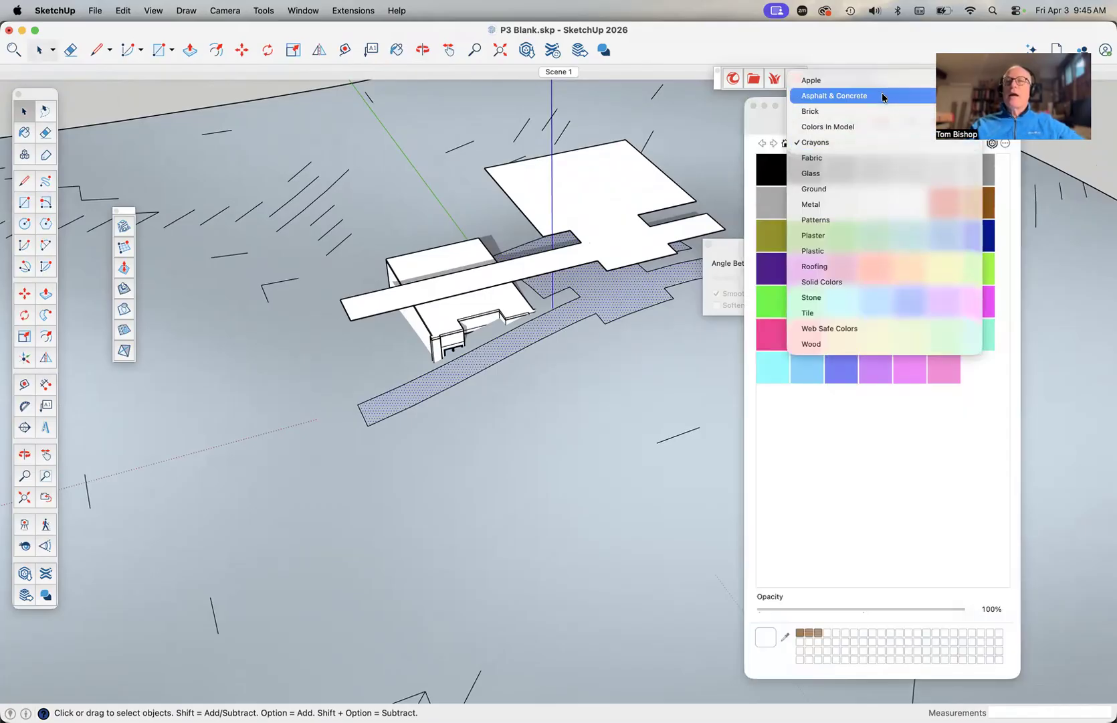
{"action": "left_click", "coordinate": [882, 92]}
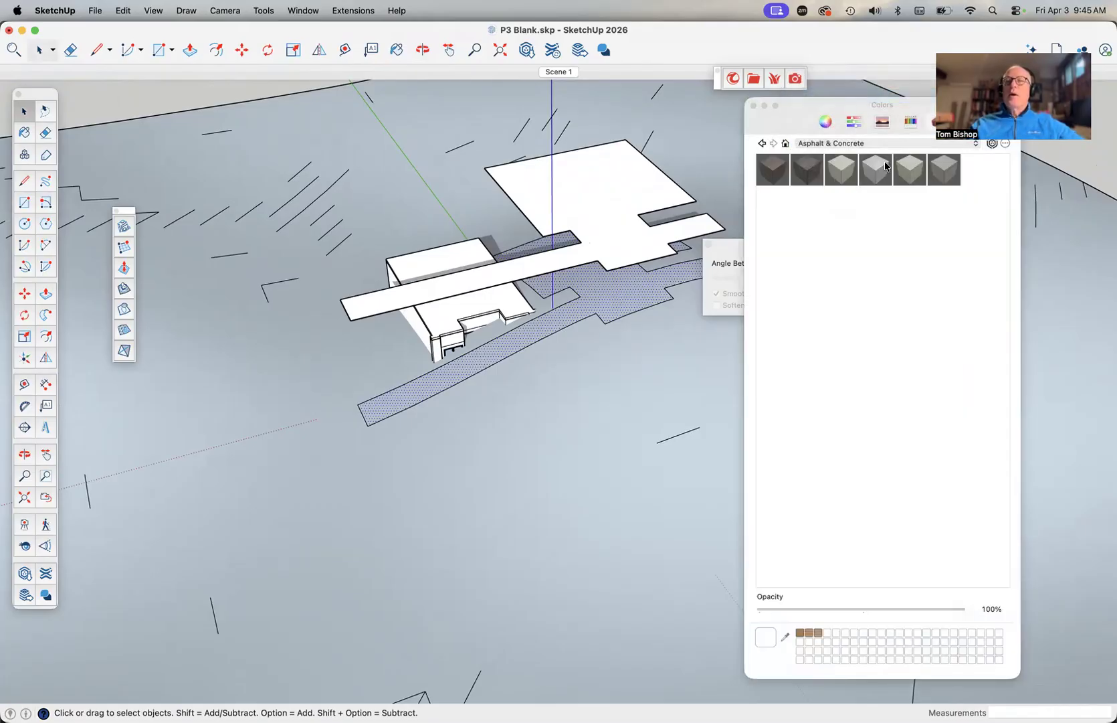
{"action": "left_click", "coordinate": [840, 171]}
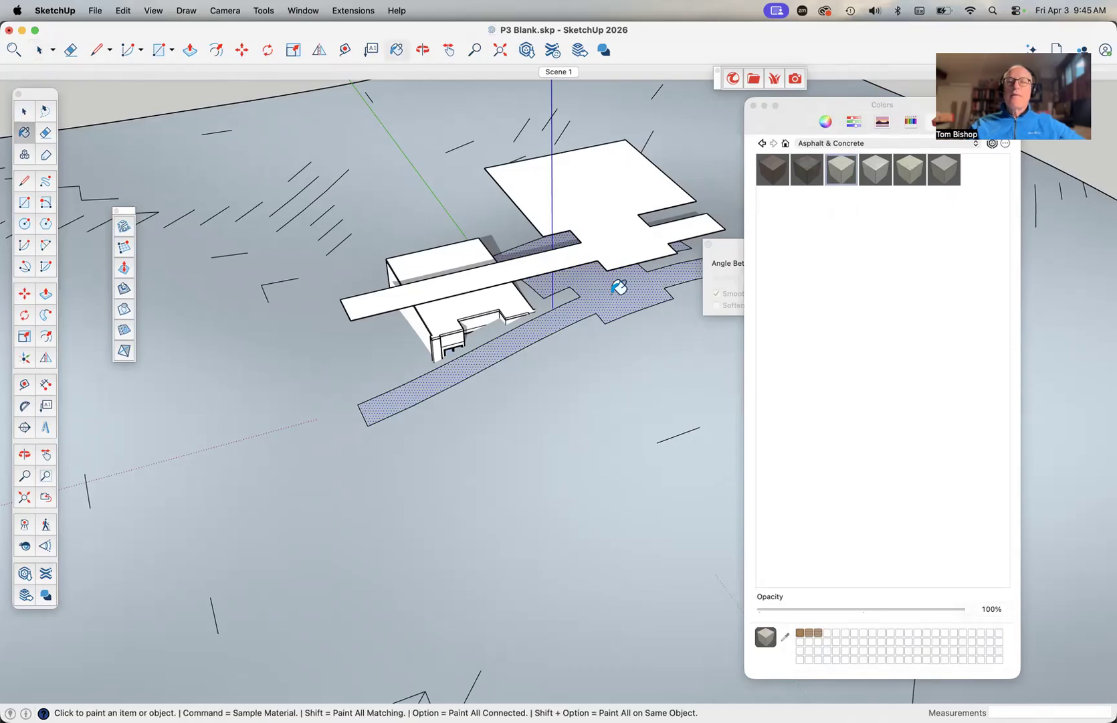
{"action": "left_click", "coordinate": [616, 288]}
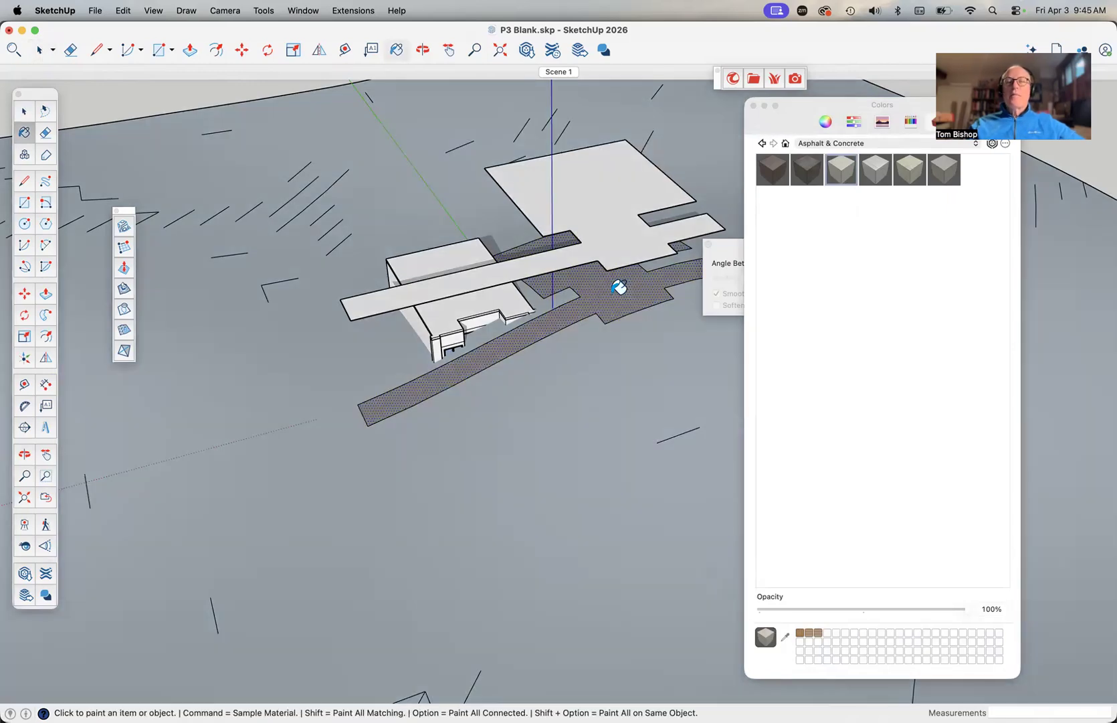
Paint the terrain surrounding the draped paving with a dark green from the Solid Colors collection.
{"action": "left_click", "coordinate": [881, 146]}
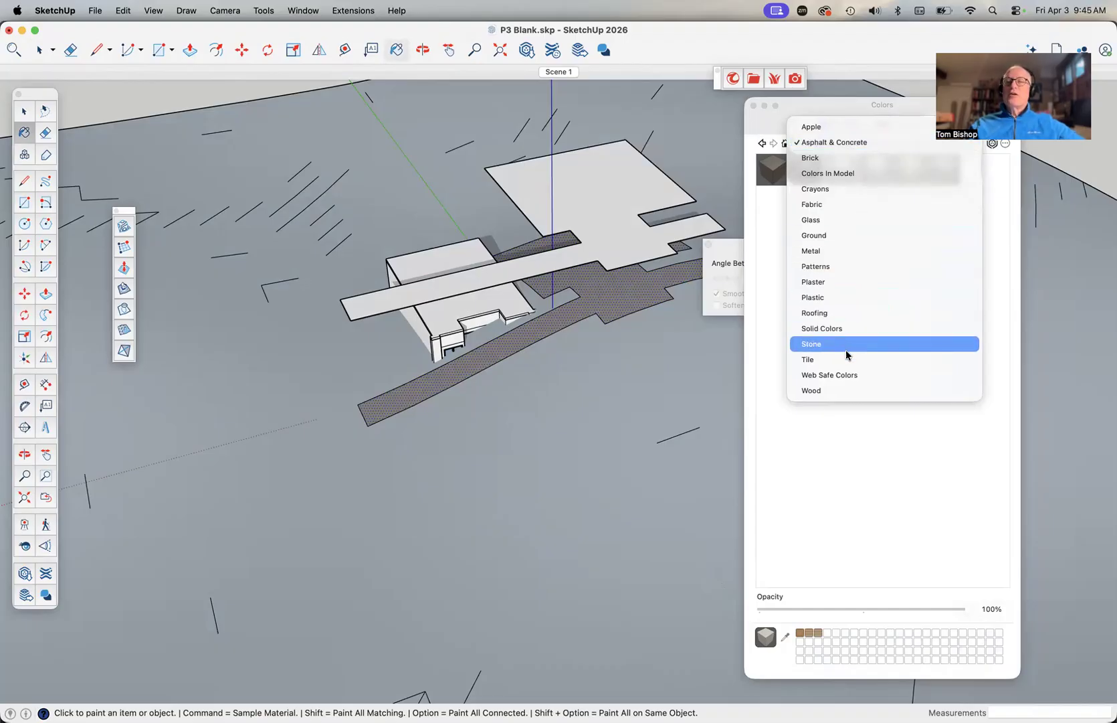
{"action": "left_click", "coordinate": [847, 329]}
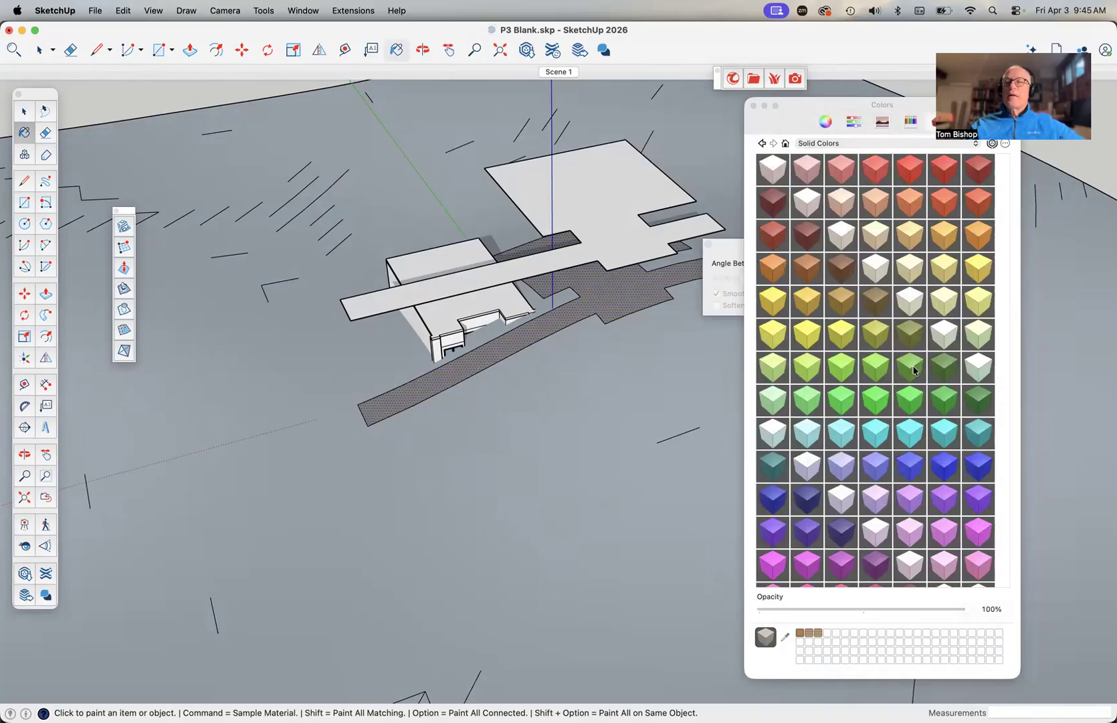
{"action": "left_click", "coordinate": [911, 368]}
{"action": "left_click", "coordinate": [677, 417]}
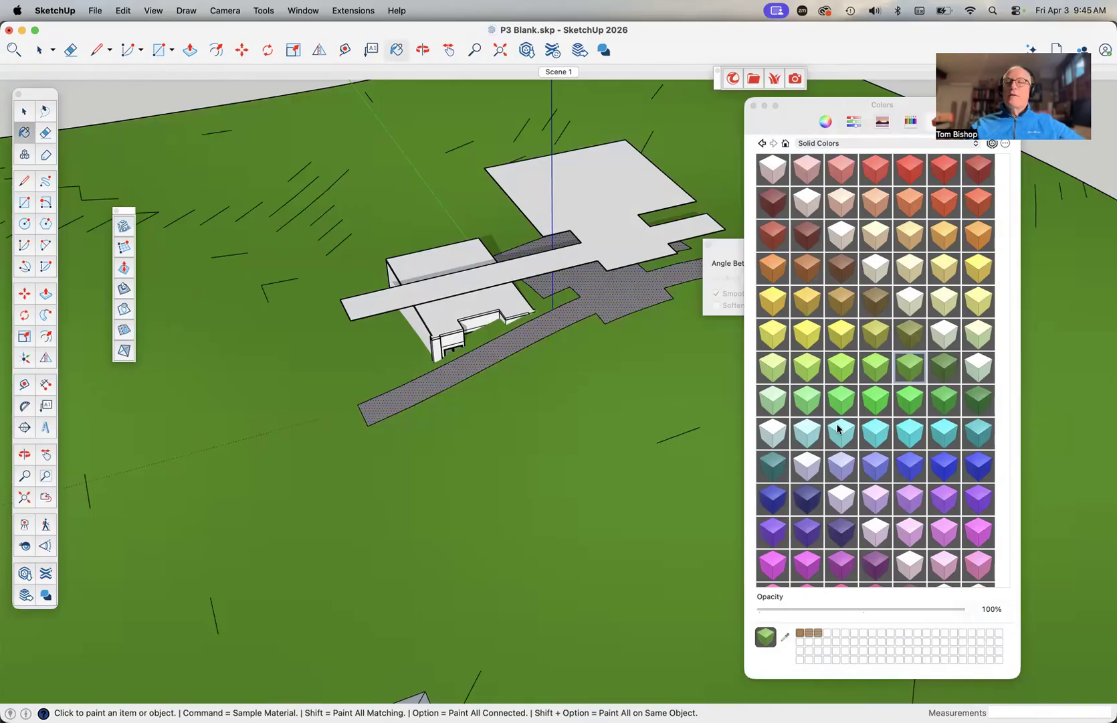
{"action": "left_click", "coordinate": [940, 370]}
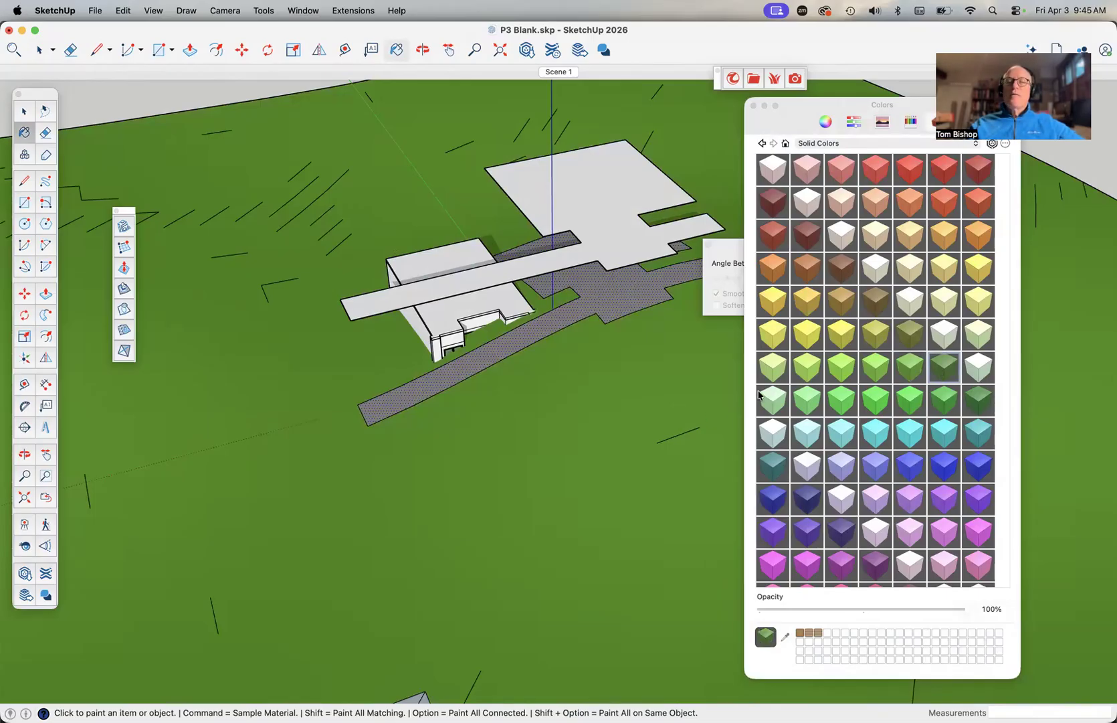
{"action": "left_click", "coordinate": [639, 408]}
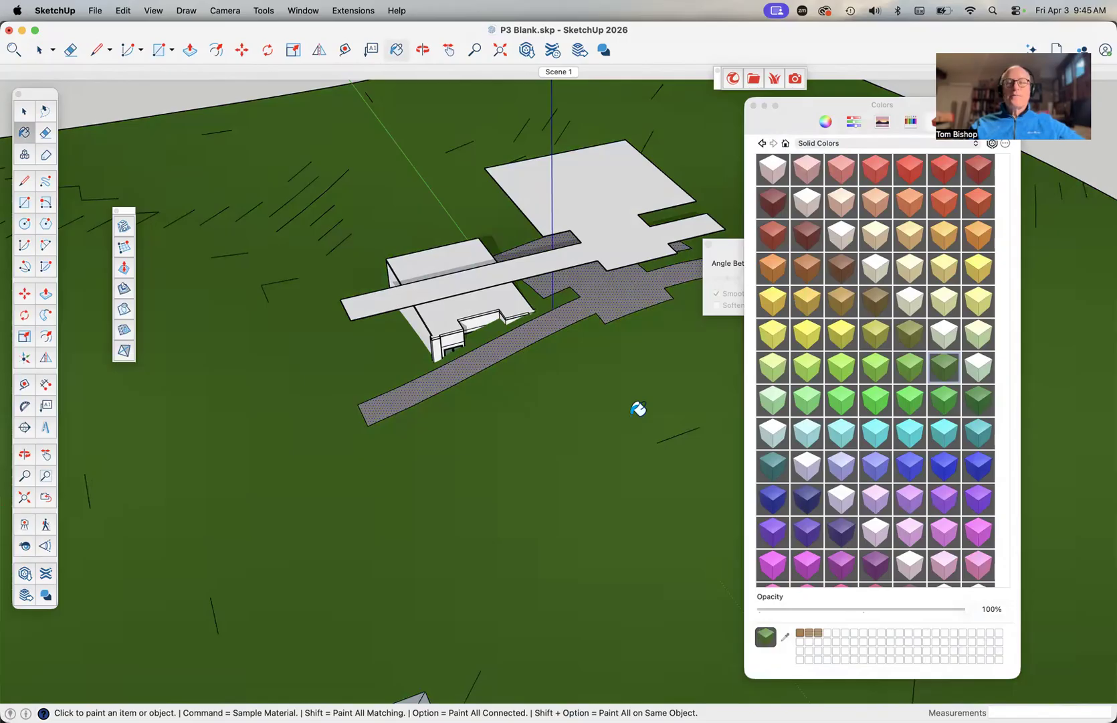
Delete the flat site face, including its edges, that hovers above the terrain.
{"action": "scroll", "coordinate": [561, 248], "scroll_direction": "up", "scroll_amount": 5}
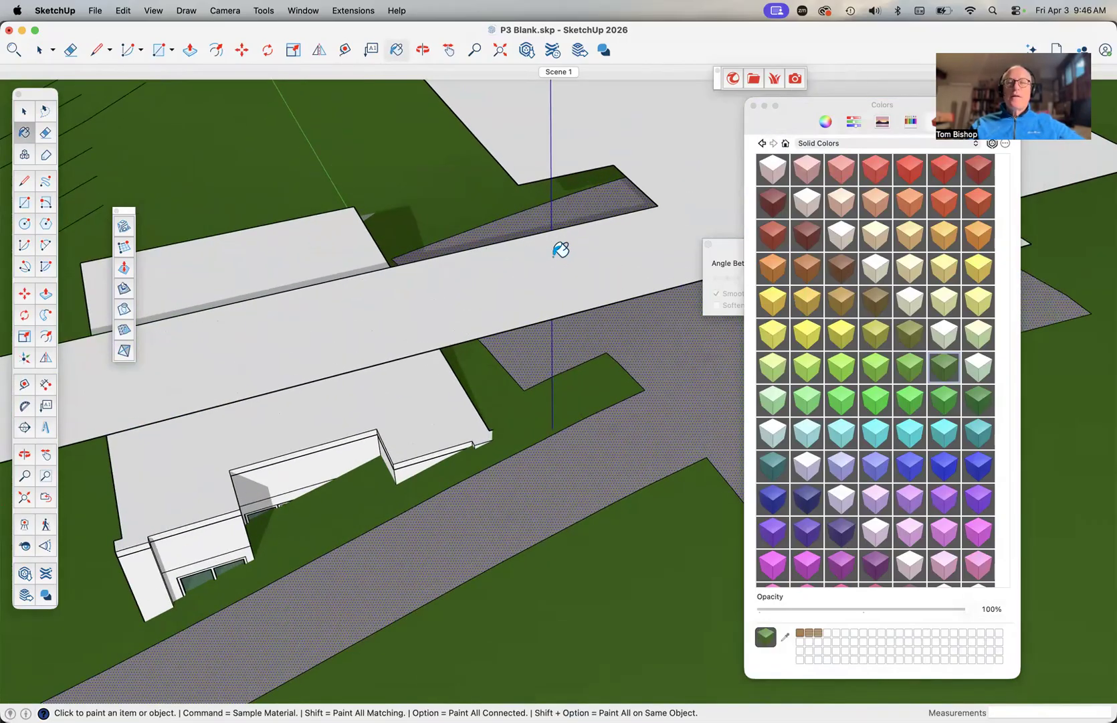
{"action": "scroll", "coordinate": [561, 248], "scroll_direction": "down", "scroll_amount": 5}
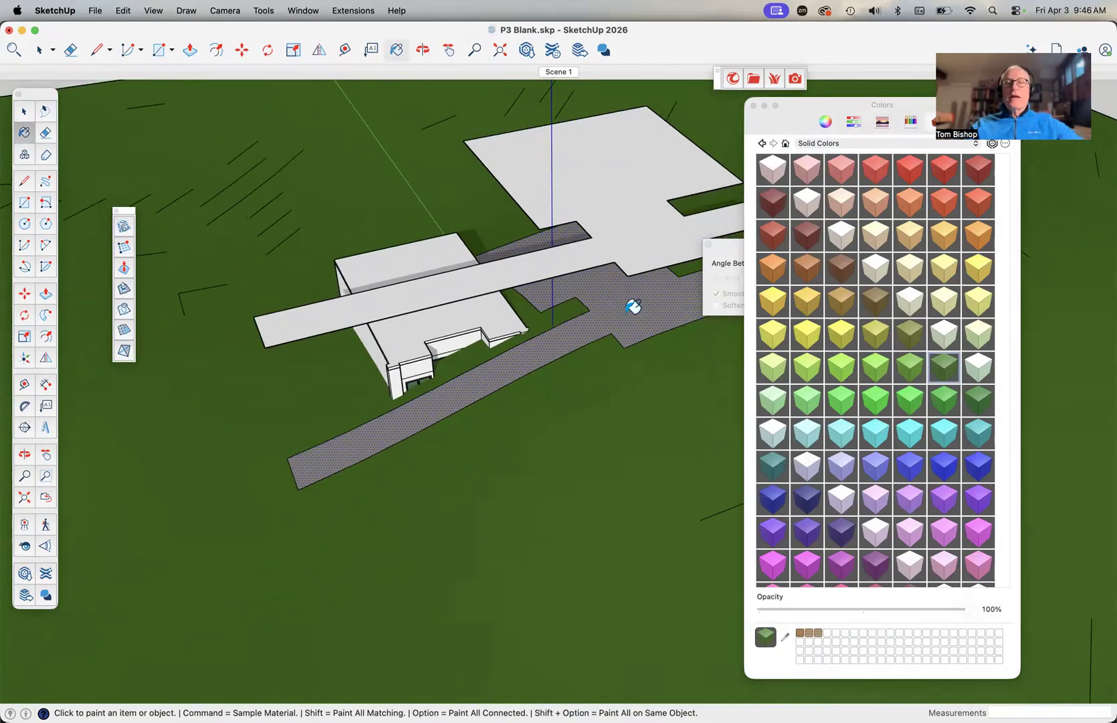
{"action": "key", "text": "space"}
{"action": "left_click", "coordinate": [630, 189]}
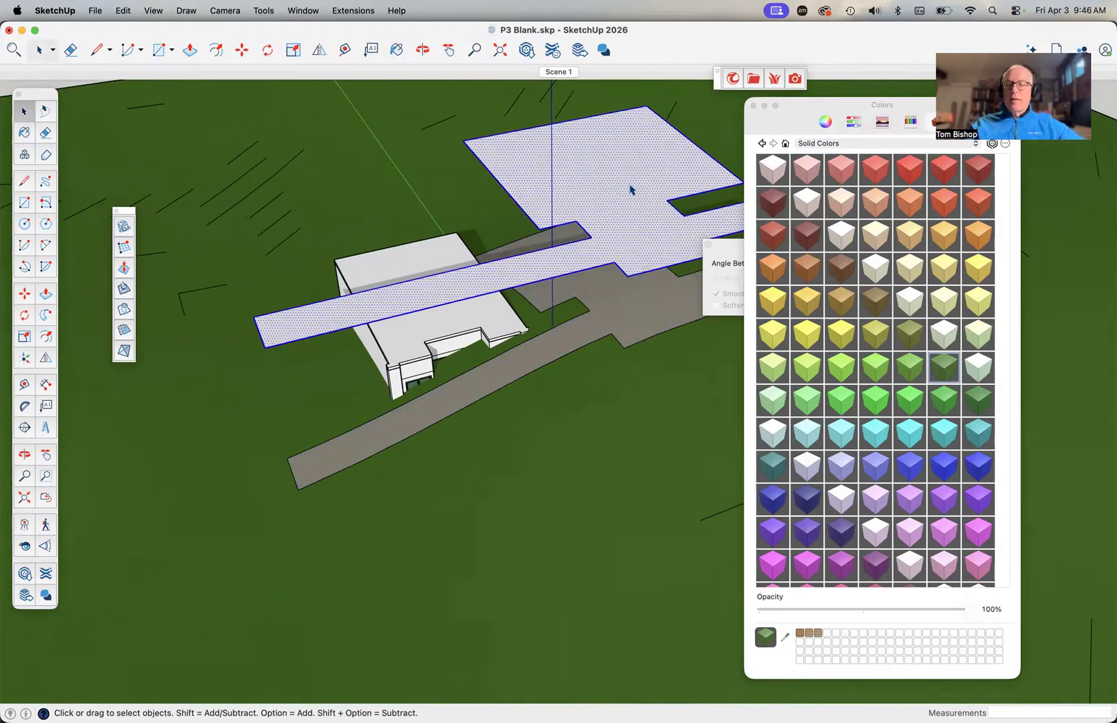
{"action": "key", "text": "Delete"}
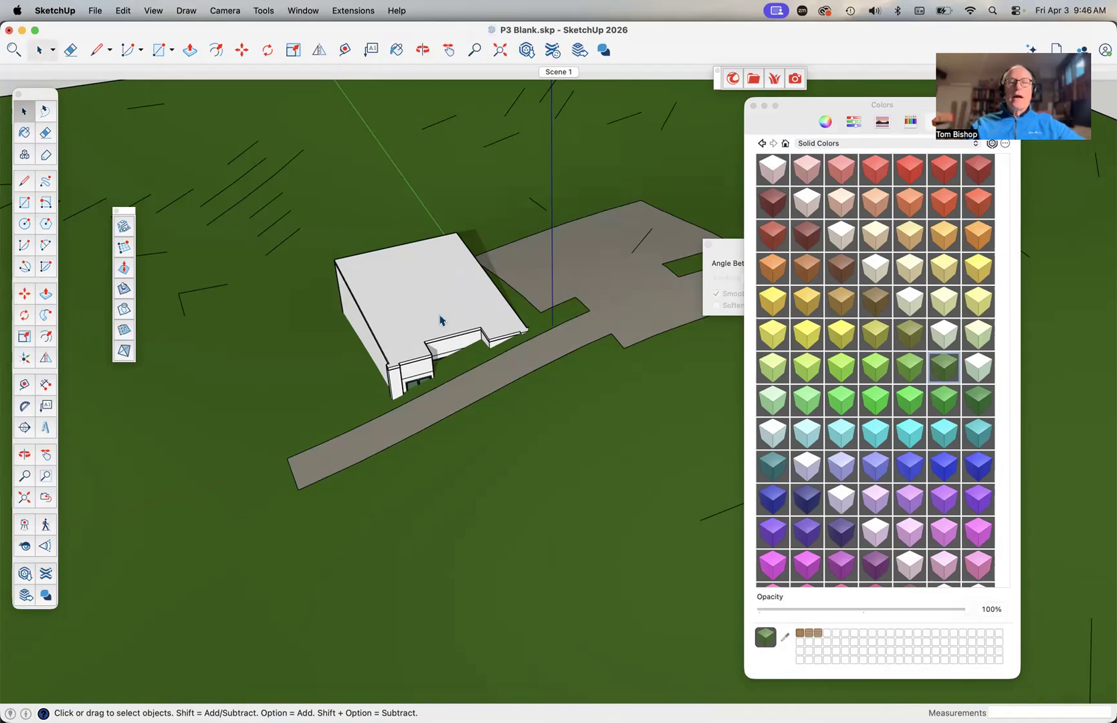
{"action": "double_click", "coordinate": [440, 320]}
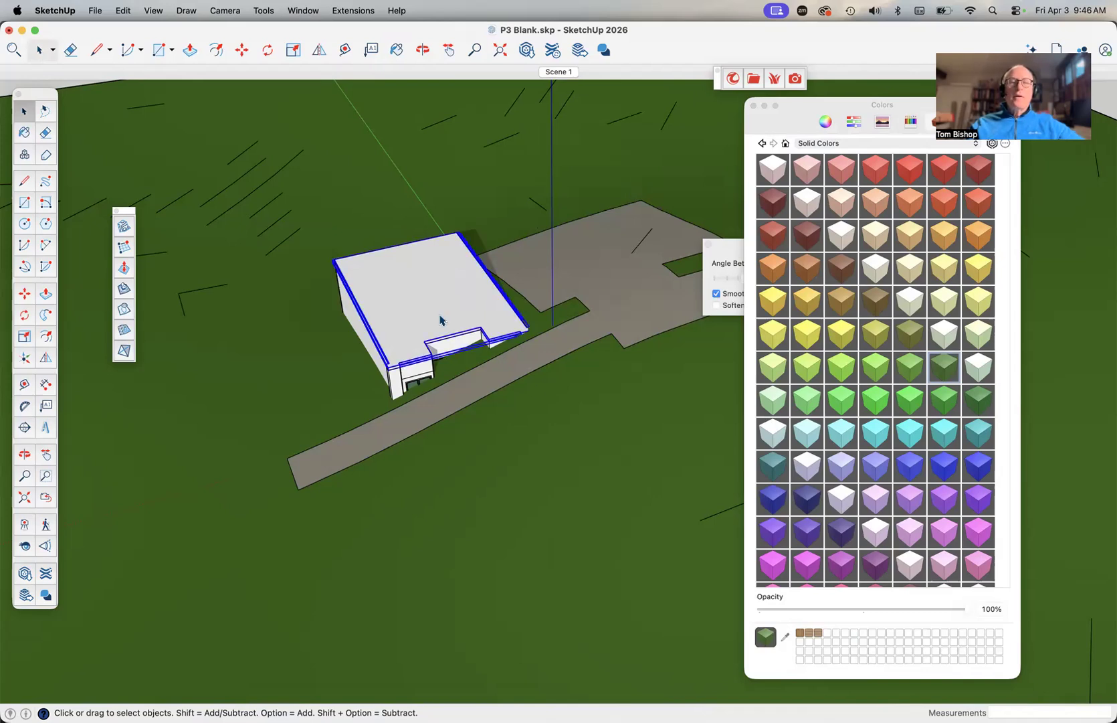
{"action": "left_click", "coordinate": [576, 358]}
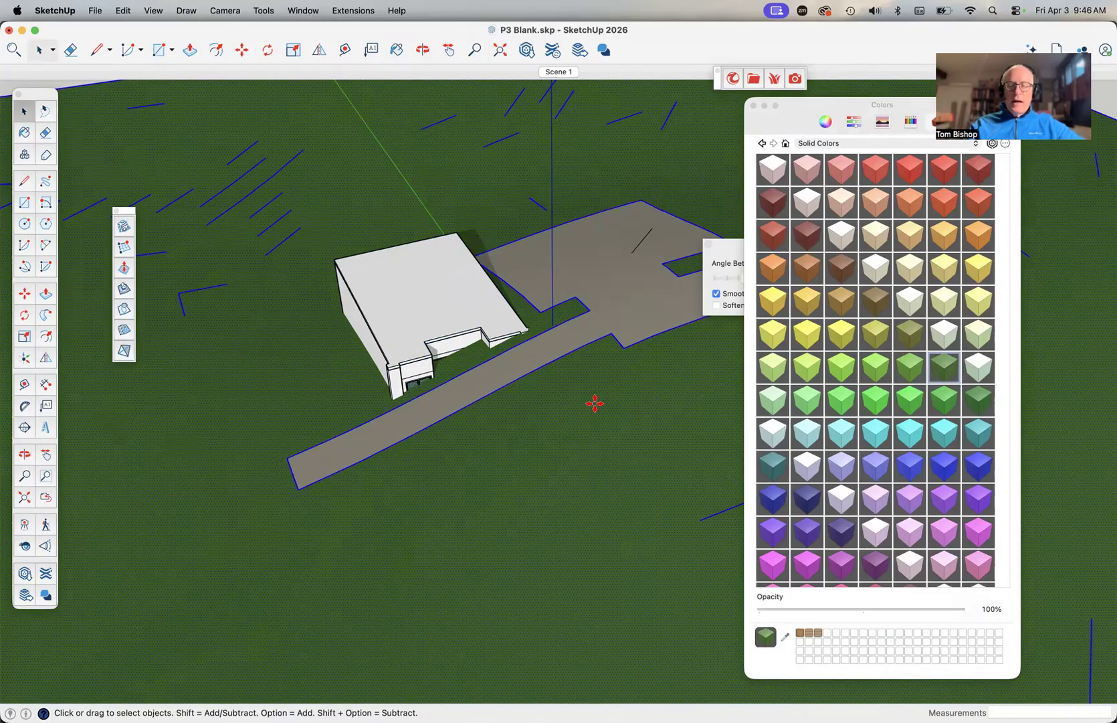
{"action": "key", "text": "m"}
{"action": "left_click", "coordinate": [595, 404]}
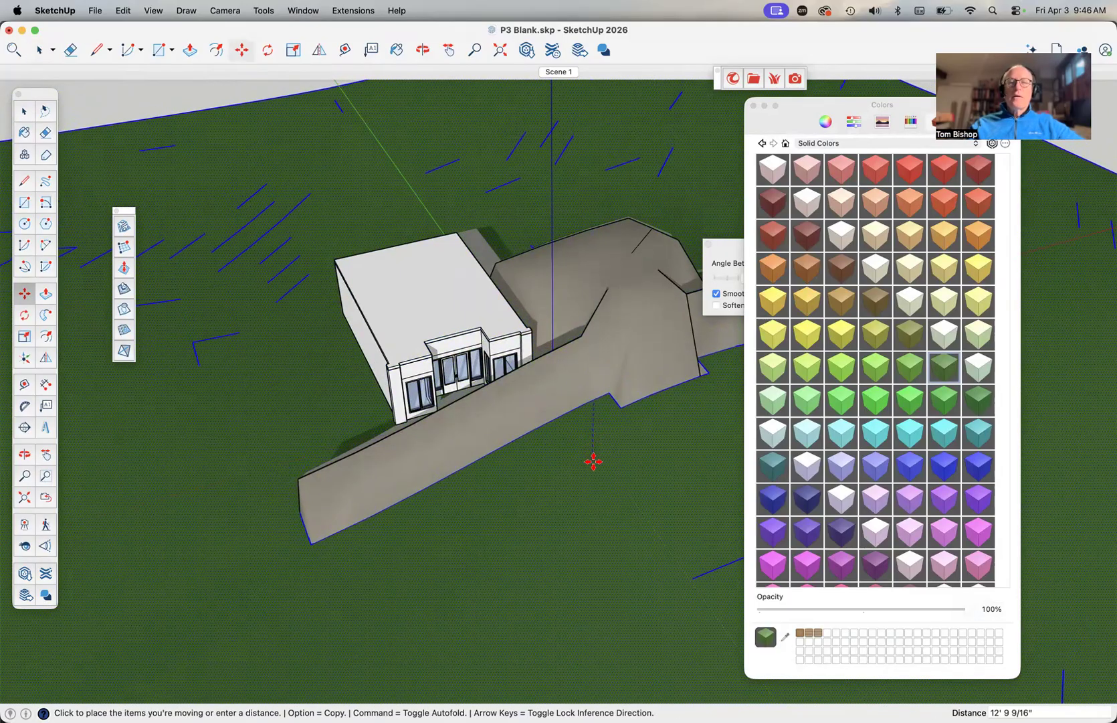
{"action": "key", "text": "Escape"}
{"action": "key", "text": "space"}
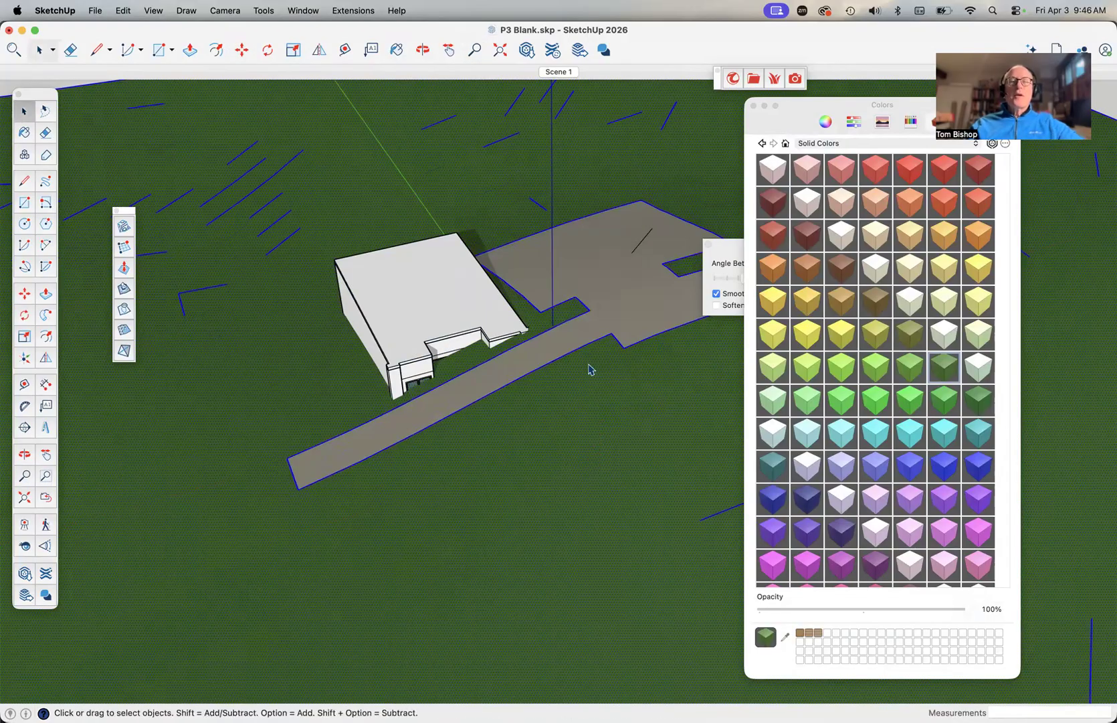
Select everything except the building, lower the terrain and its paving vertically by about 15' to expose the storefront, and clear the selection.
{"action": "scroll", "coordinate": [589, 348], "scroll_direction": "down", "scroll_amount": 8}
{"action": "key", "text": "super+a"}
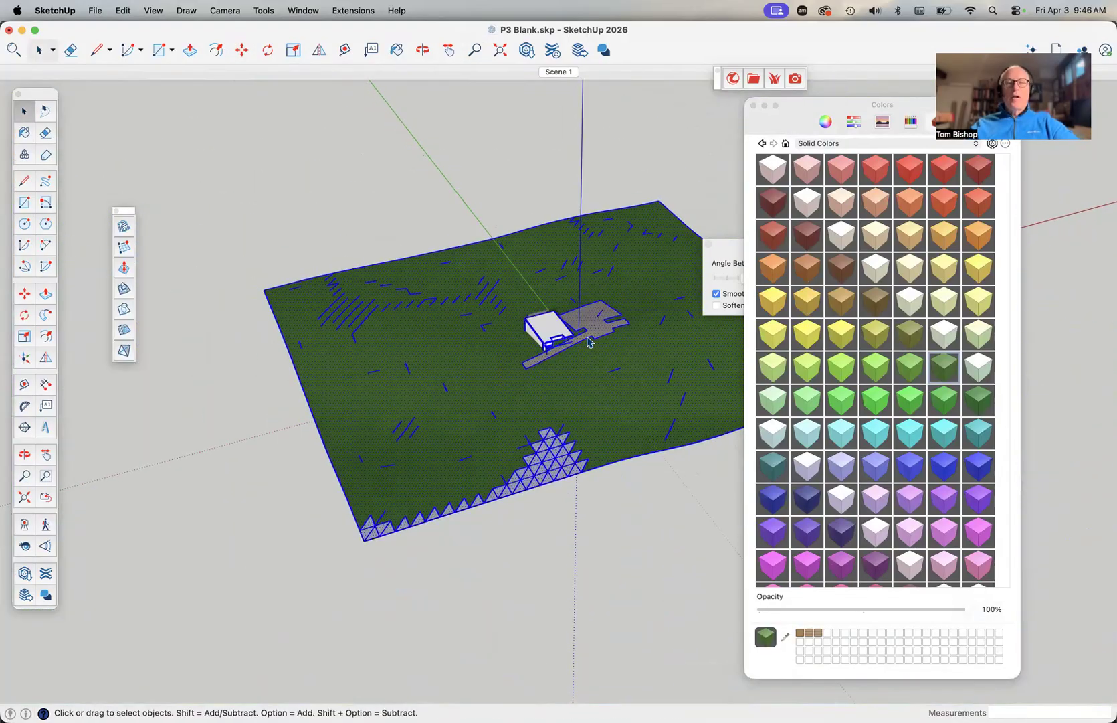
{"action": "scroll", "coordinate": [543, 334], "scroll_direction": "up", "scroll_amount": 8}
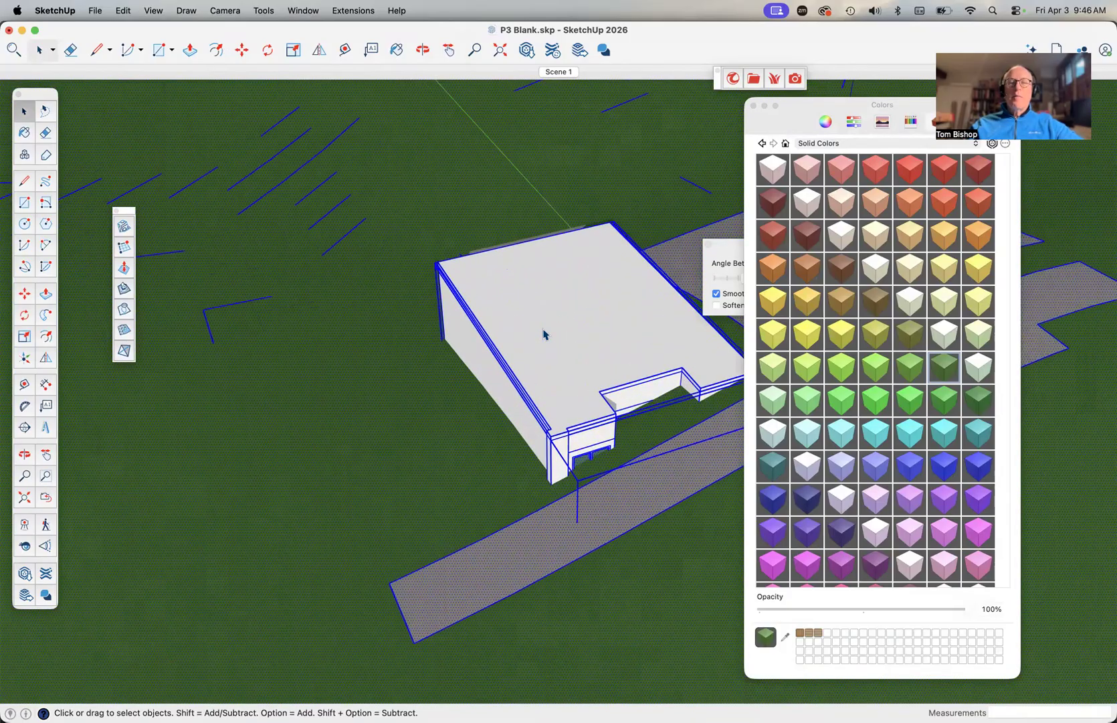
{"action": "double_click", "coordinate": [543, 332], "text": "shift"}
{"action": "double_click", "coordinate": [482, 366], "text": "shift"}
{"action": "key", "text": "m"}
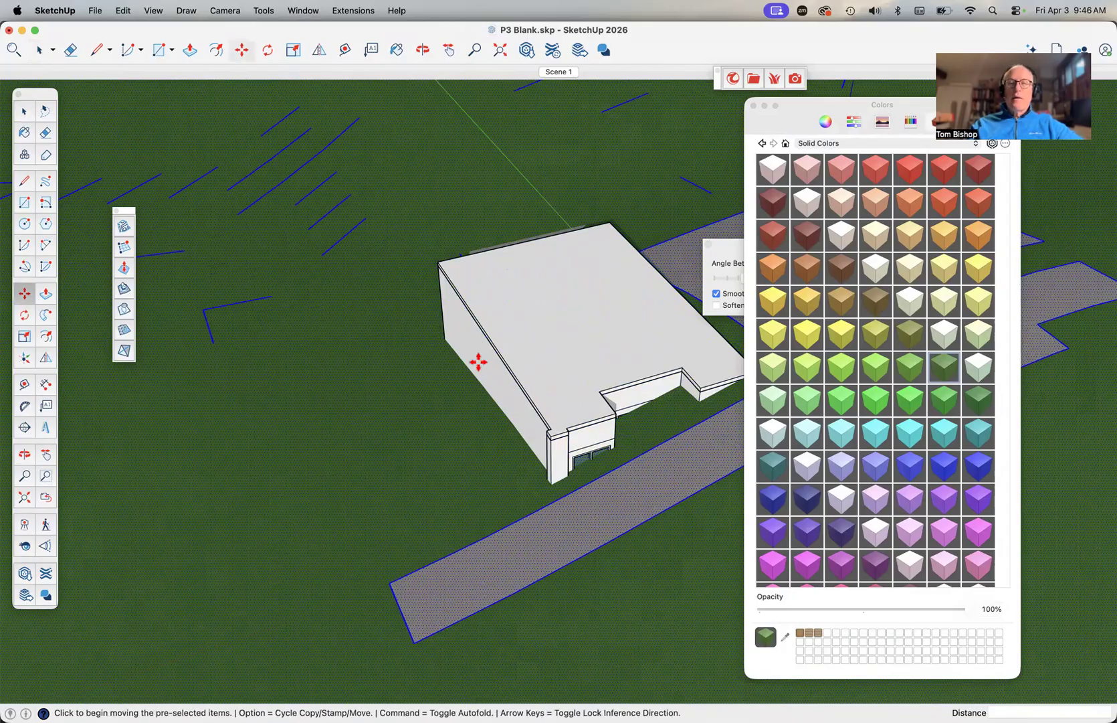
{"action": "left_click", "coordinate": [464, 512]}
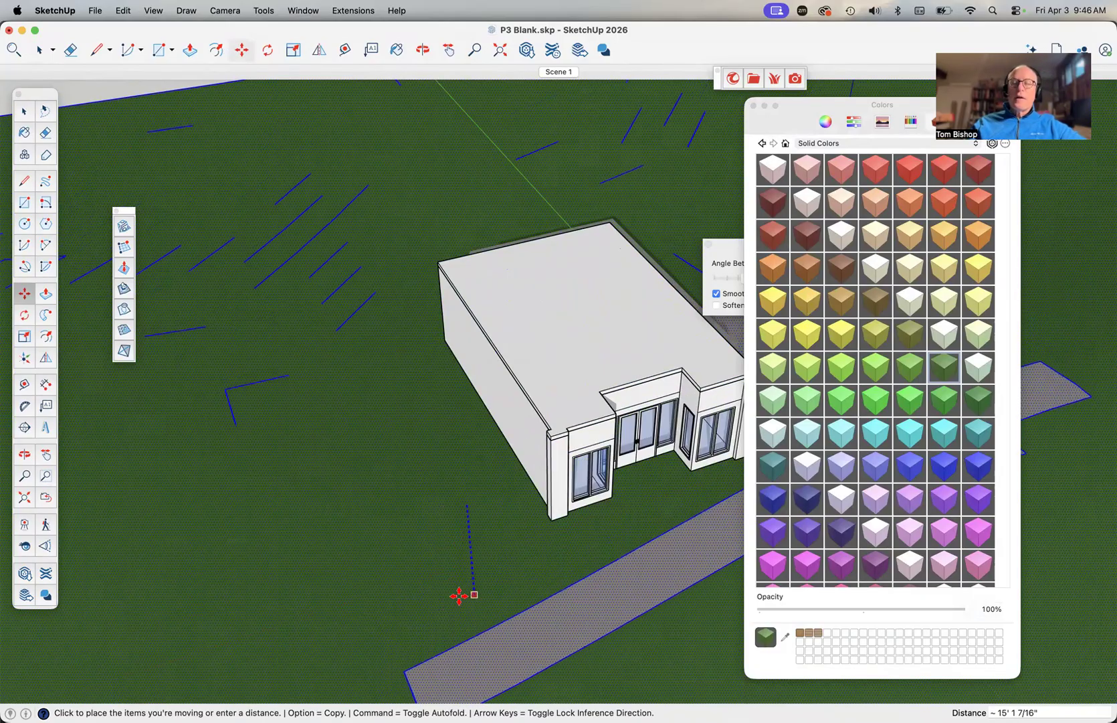
{"action": "left_click", "coordinate": [459, 600]}
{"action": "scroll", "coordinate": [553, 510], "scroll_direction": "down", "scroll_amount": 8}
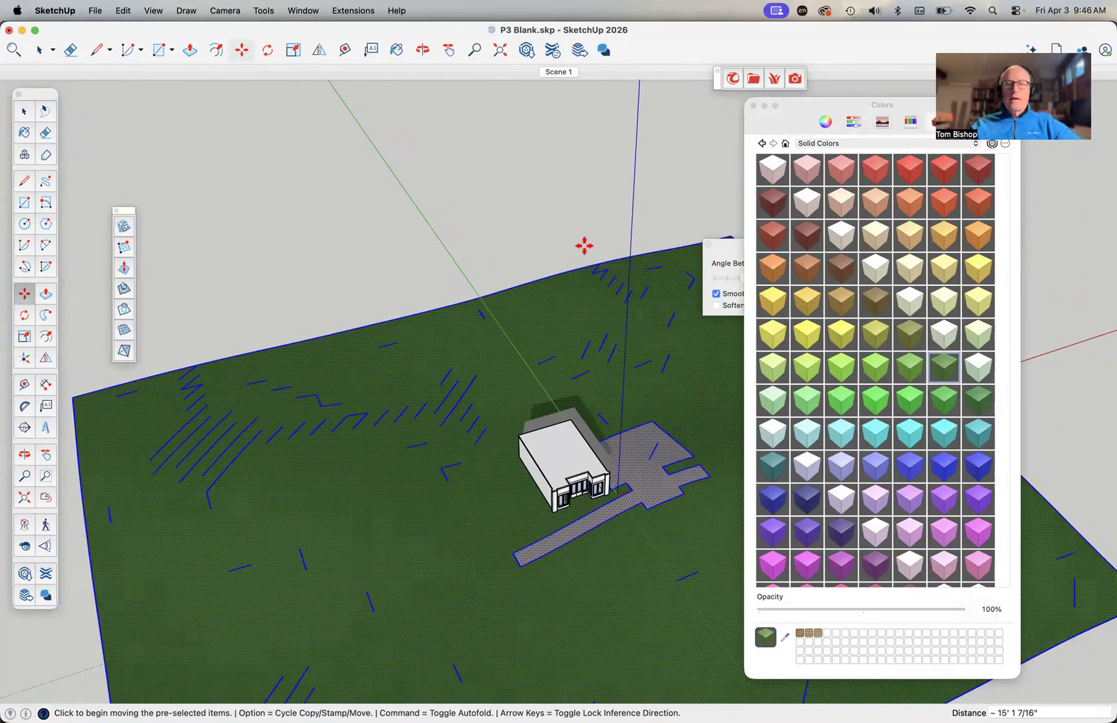
{"action": "key", "text": "space"}
{"action": "left_click", "coordinate": [566, 245]}
Close the Colors and Soften/Smooth Edges windows.
{"action": "scroll", "coordinate": [642, 522], "scroll_direction": "up", "scroll_amount": 2}
{"action": "scroll", "coordinate": [641, 527], "scroll_direction": "up", "scroll_amount": 5}
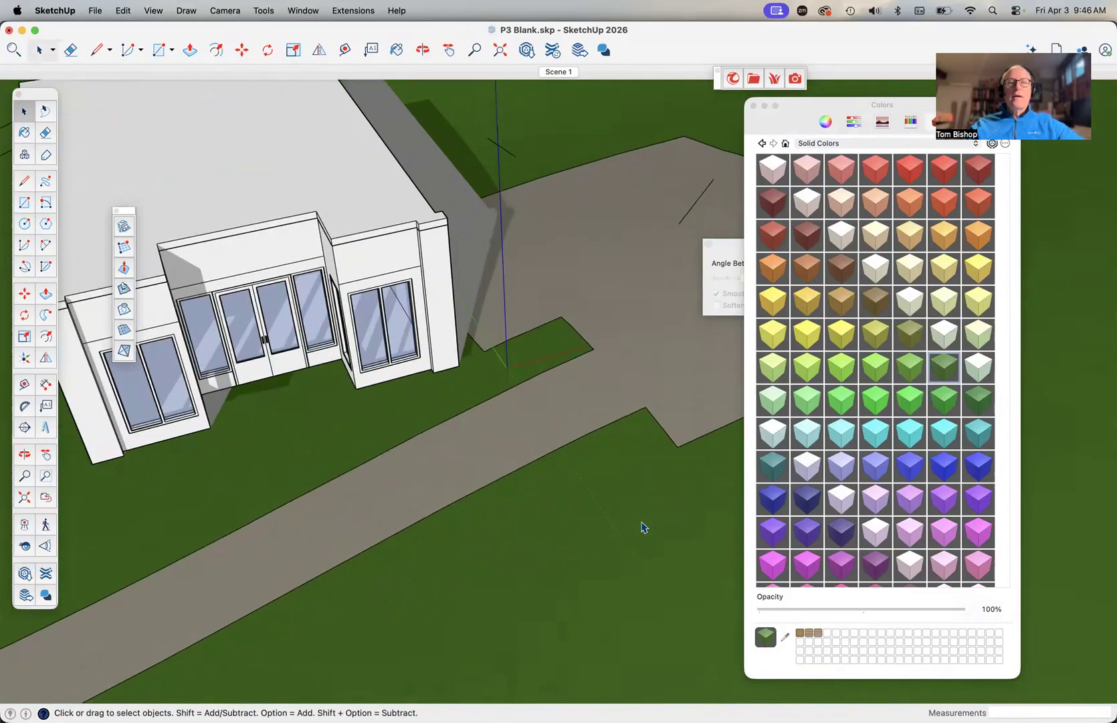
{"action": "scroll", "coordinate": [483, 482], "scroll_direction": "down", "scroll_amount": 8}
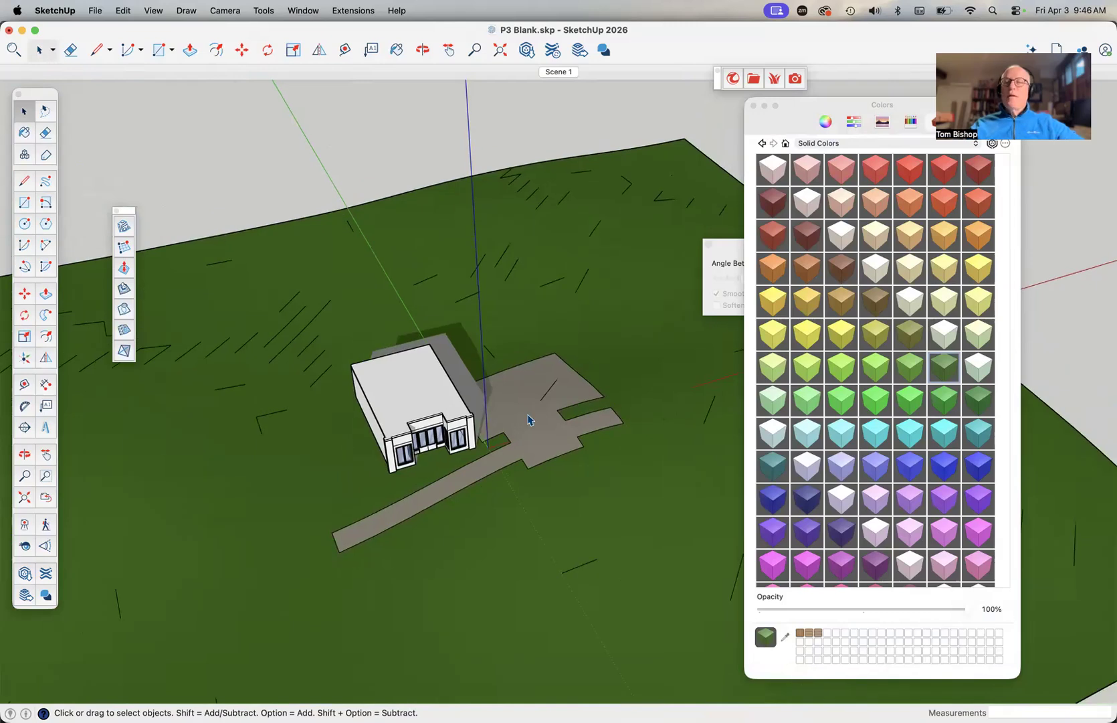
{"action": "left_click", "coordinate": [753, 106]}
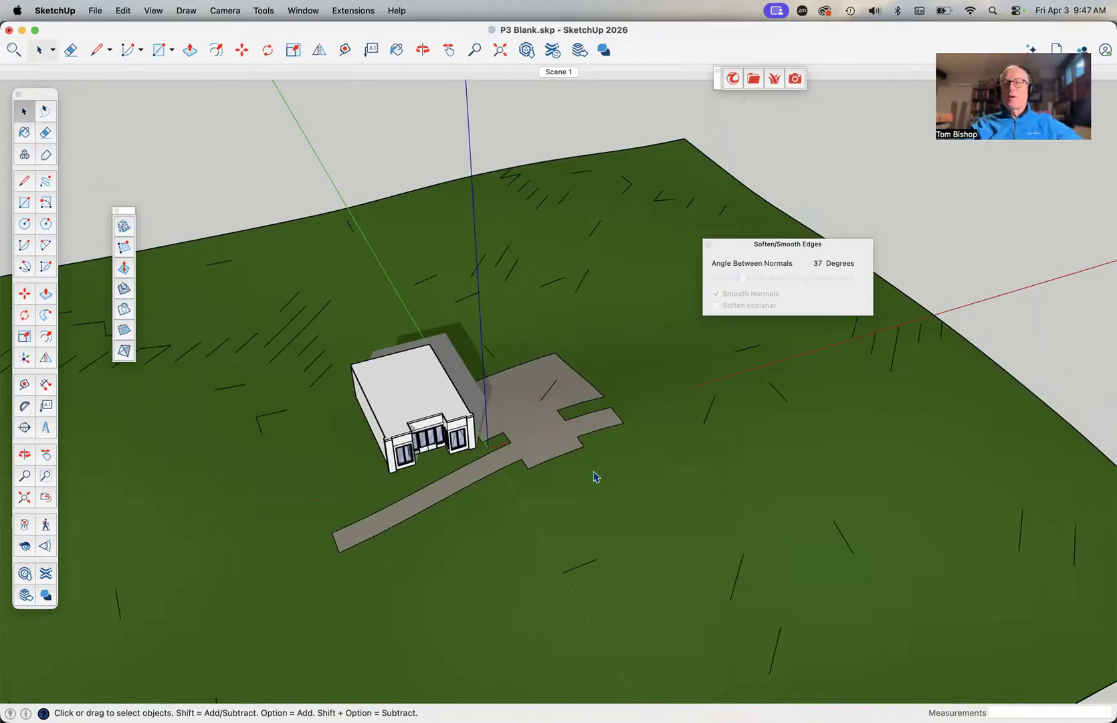
{"action": "left_click", "coordinate": [708, 245]}
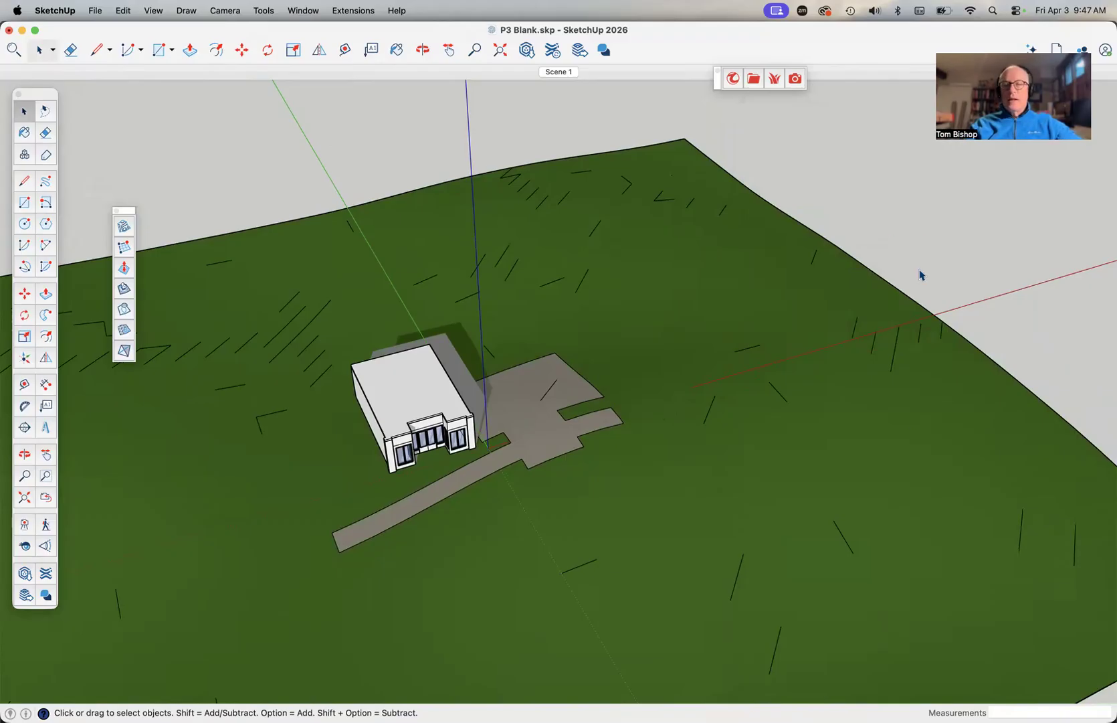